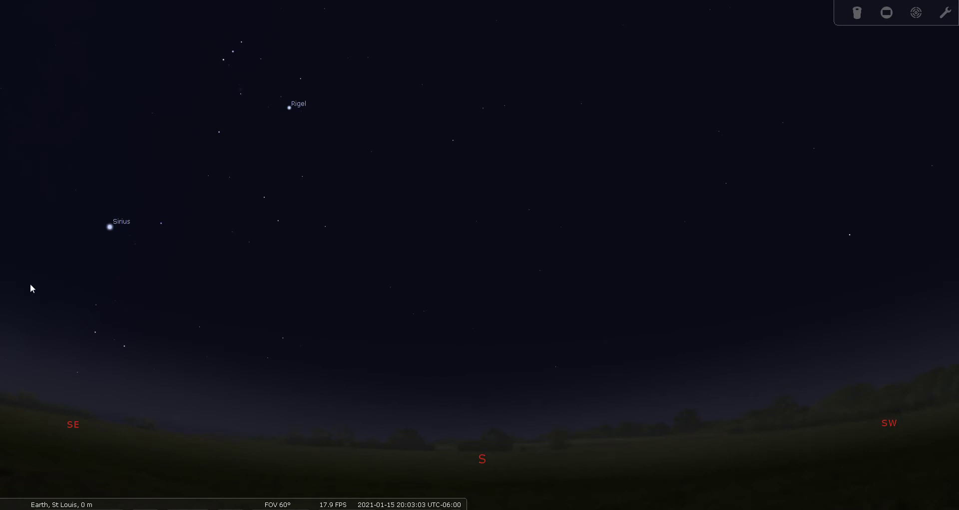
# - Turn off the labels and markers for stars in the sky view settings
pyautogui.moveTo(15, 299)
pyautogui.click(12, 339)
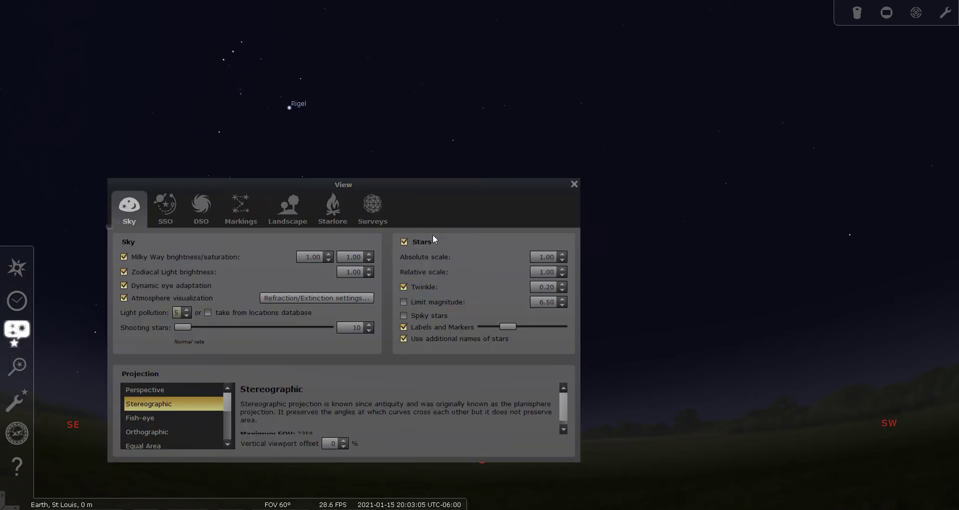
pyautogui.click(404, 327)
pyautogui.click(574, 184)
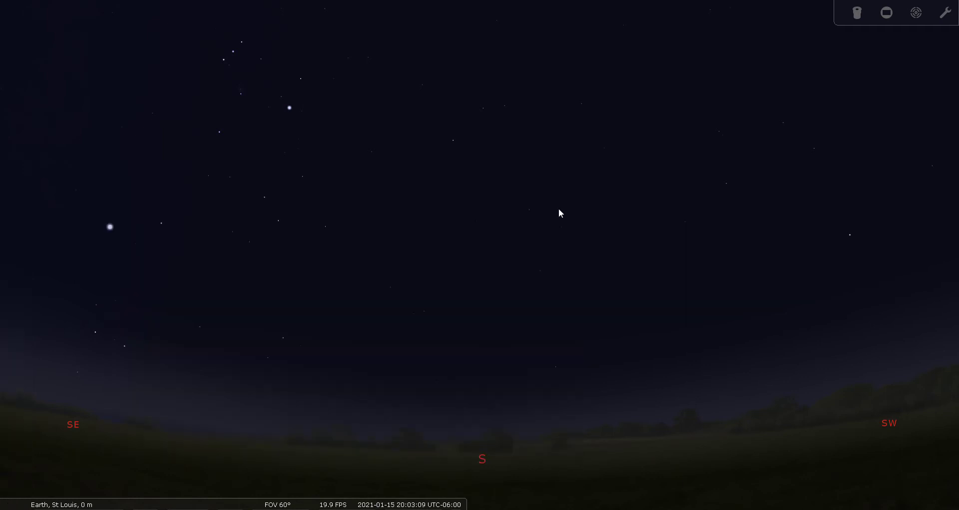
# - Show the constellation lines and names for the southeastern sky around Orion, Lepus and Canis Major
pyautogui.moveTo(555, 199); pyautogui.dragTo(558, 218)
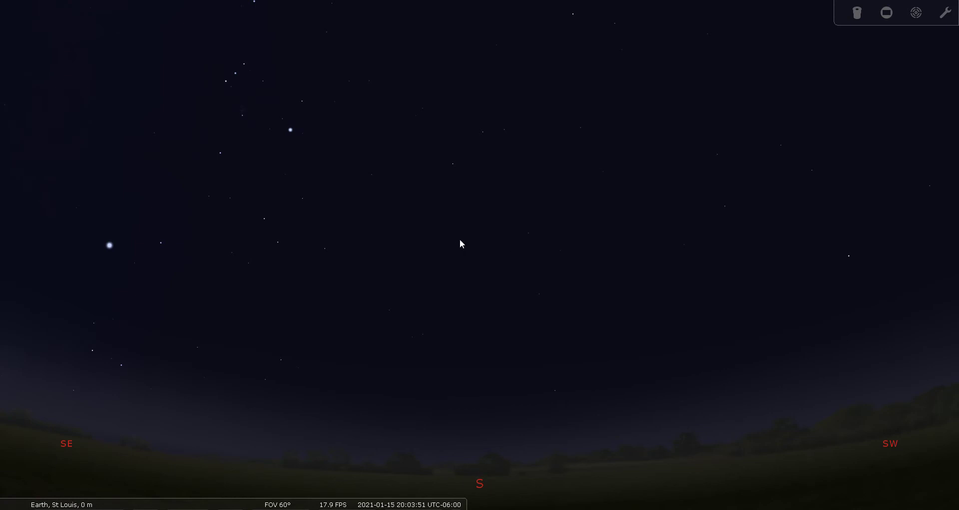
pyautogui.moveTo(446, 260); pyautogui.dragTo(513, 319)
pyautogui.moveTo(460, 303); pyautogui.dragTo(586, 257)
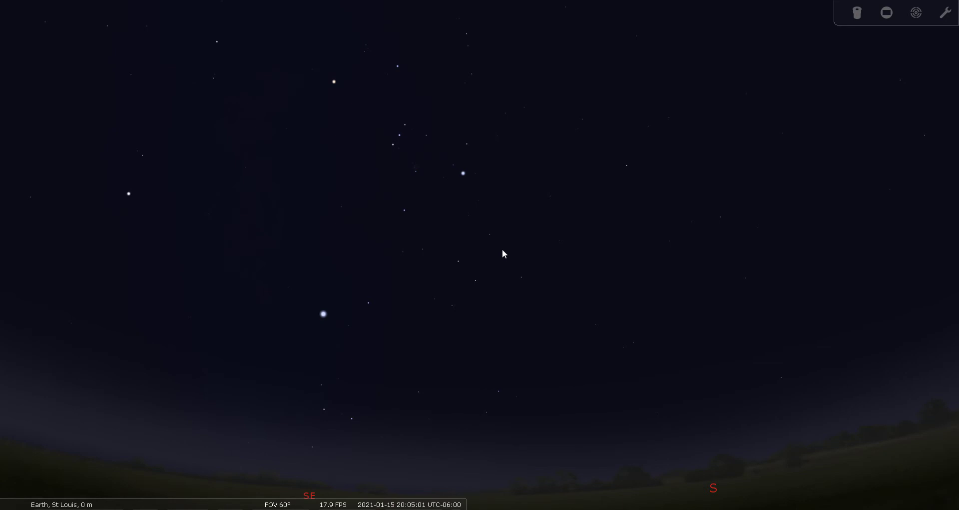
pyautogui.press('c')
pyautogui.press('v')
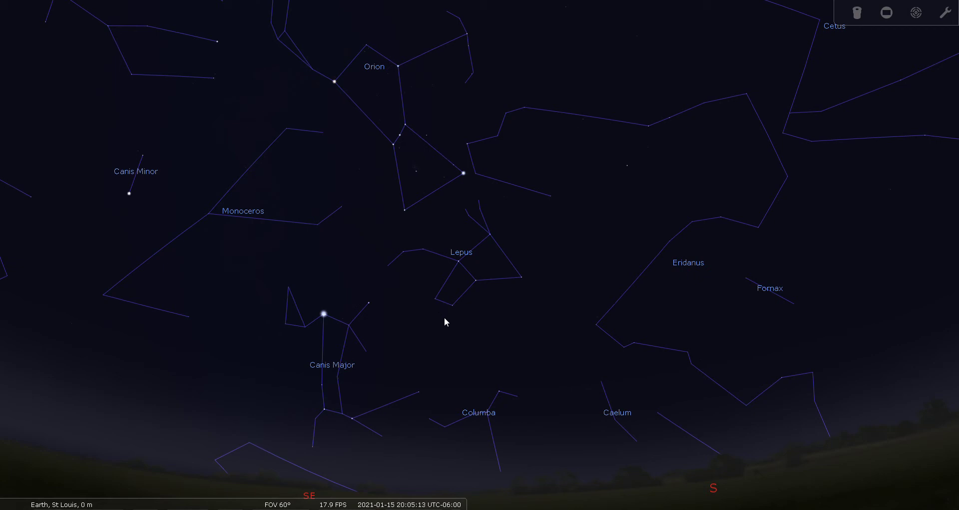
# - Replace the constellation lines with the constellation boundaries, keeping the names on
pyautogui.moveTo(445, 318); pyautogui.dragTo(443, 335)
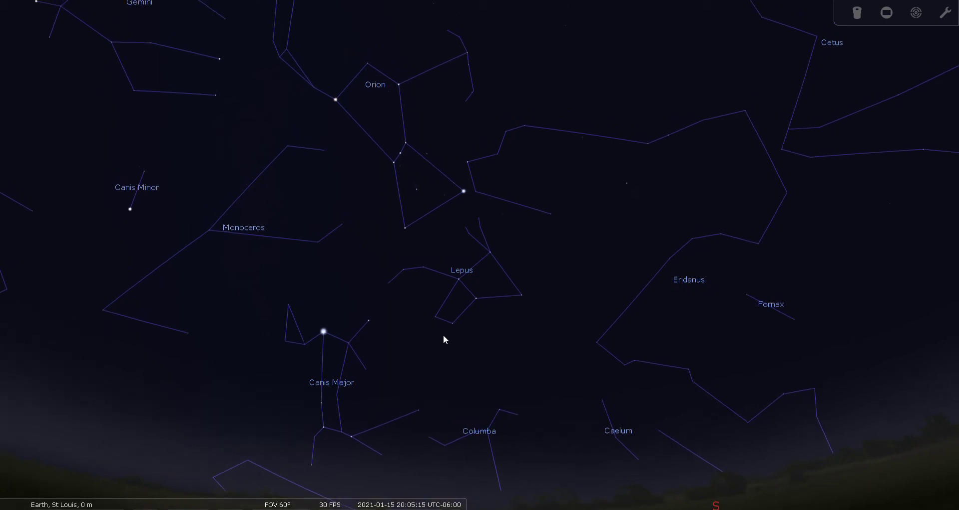
pyautogui.press('c')
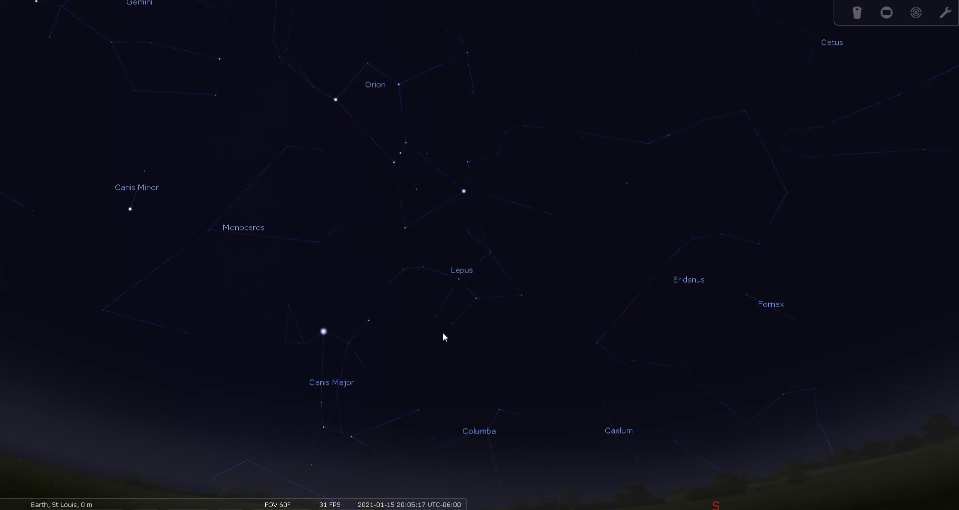
pyautogui.press('b')
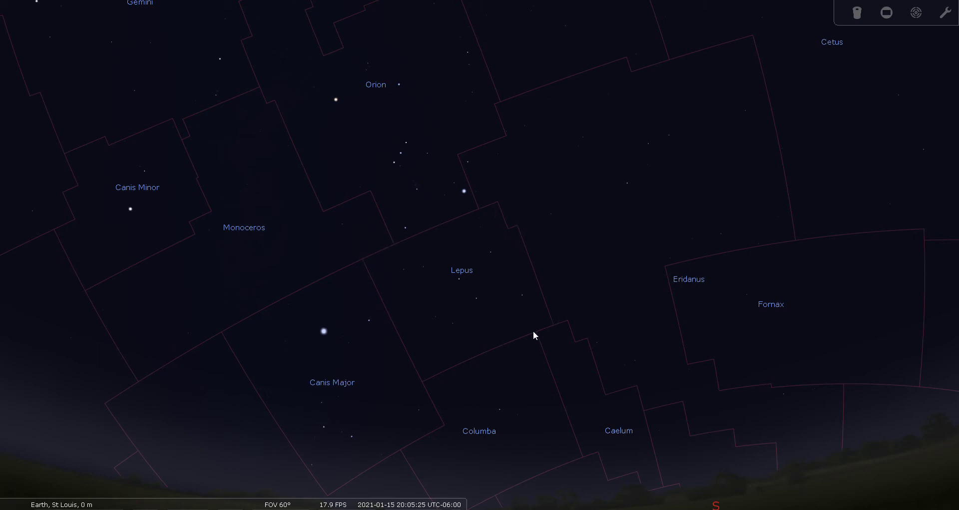
# - Select the star Arneb in Lepus, and hide the constellation boundaries and names
pyautogui.moveTo(493, 326); pyautogui.dragTo(484, 283)
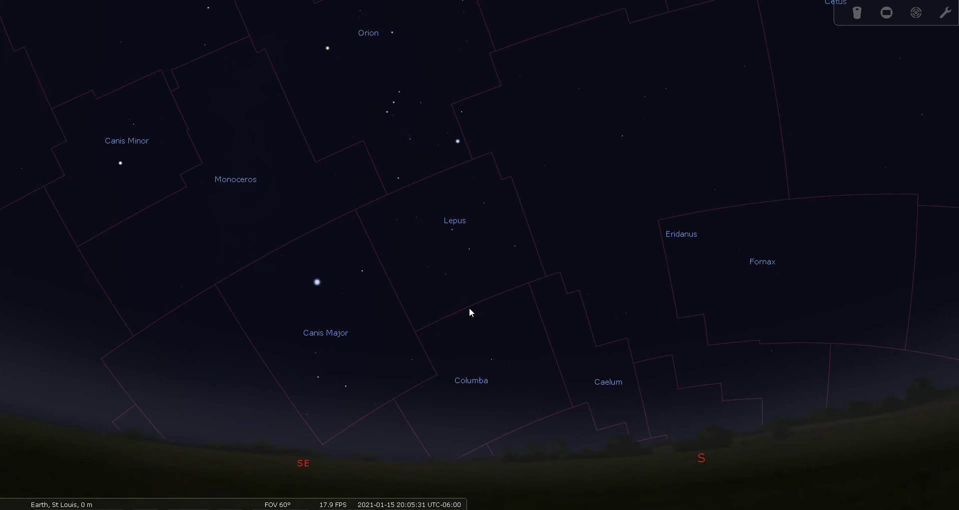
pyautogui.click(452, 229)
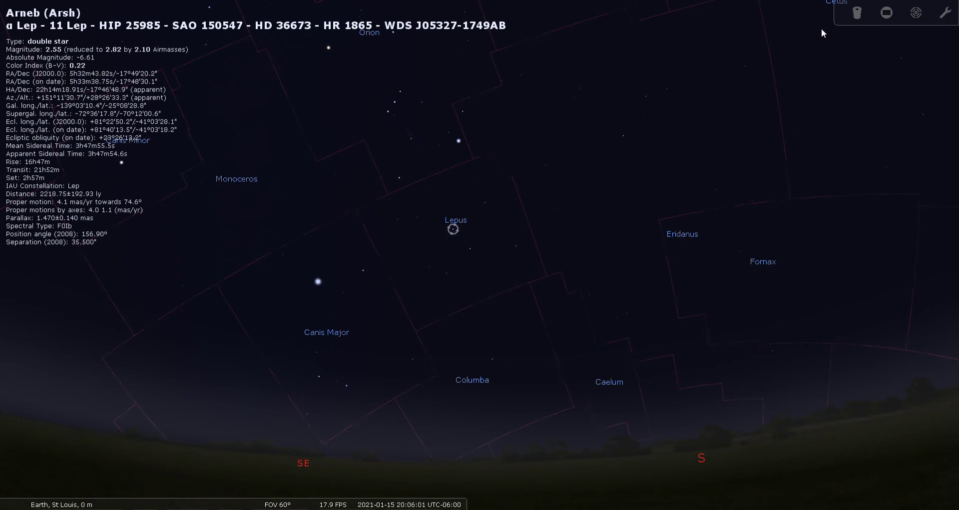
pyautogui.press('b')
pyautogui.press('v')
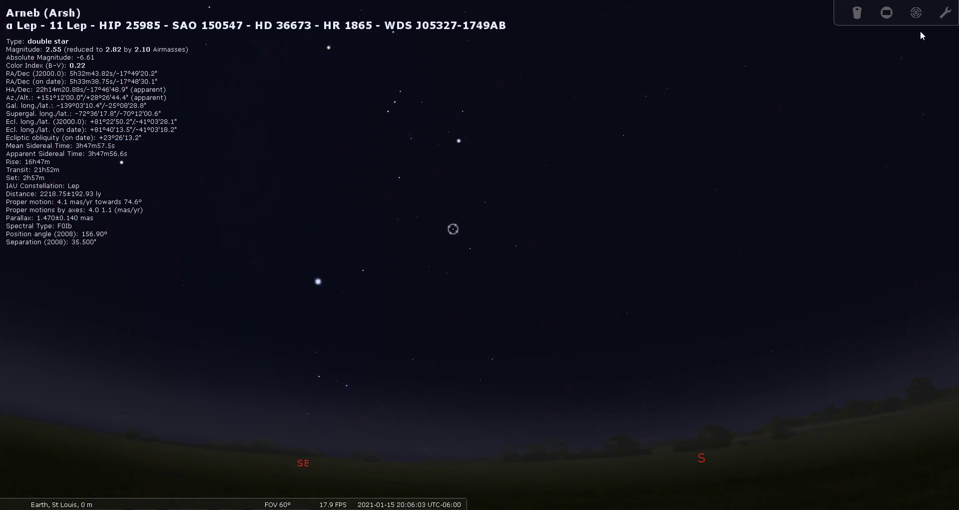
# - Overlay the Telrad circles centred on Arneb and narrow the field of view to 5.73°
pyautogui.click(917, 13)
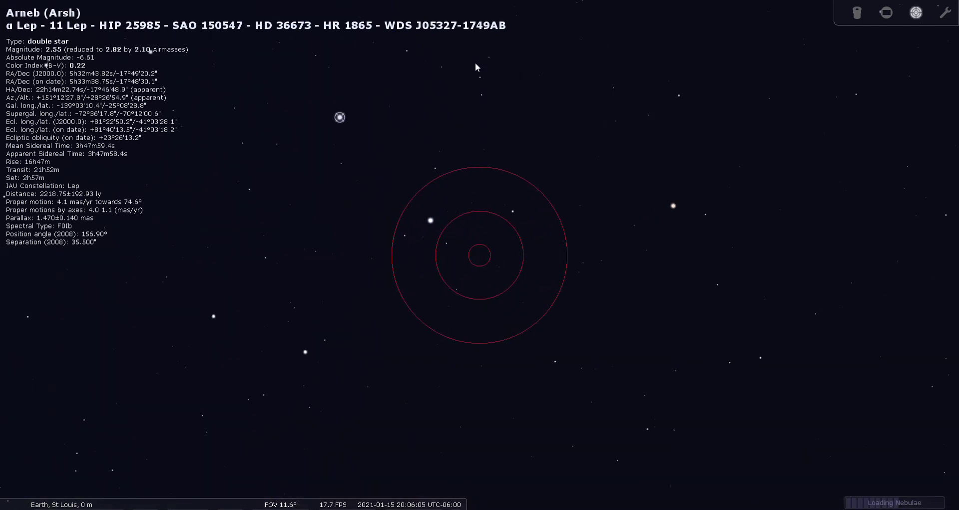
pyautogui.scroll(3, 475, 62)
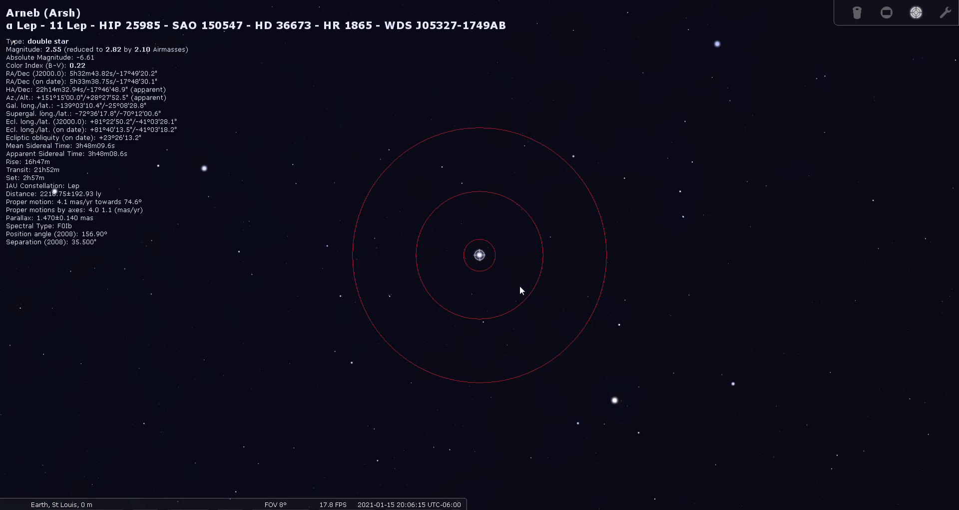
pyautogui.scroll(3, 488, 320)
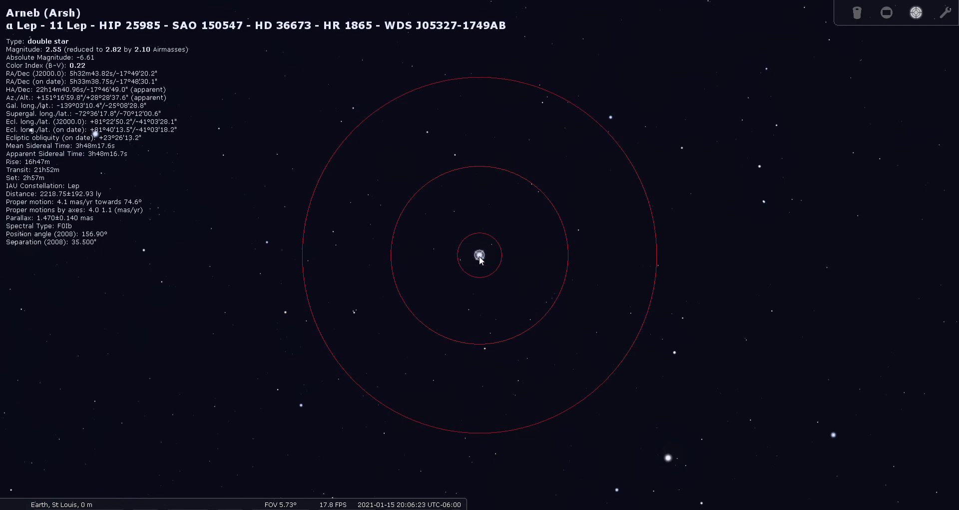
# - Examine the double star Arneb at high magnification, returning to a 5.73° field of view
pyautogui.scroll(5, 480, 256)
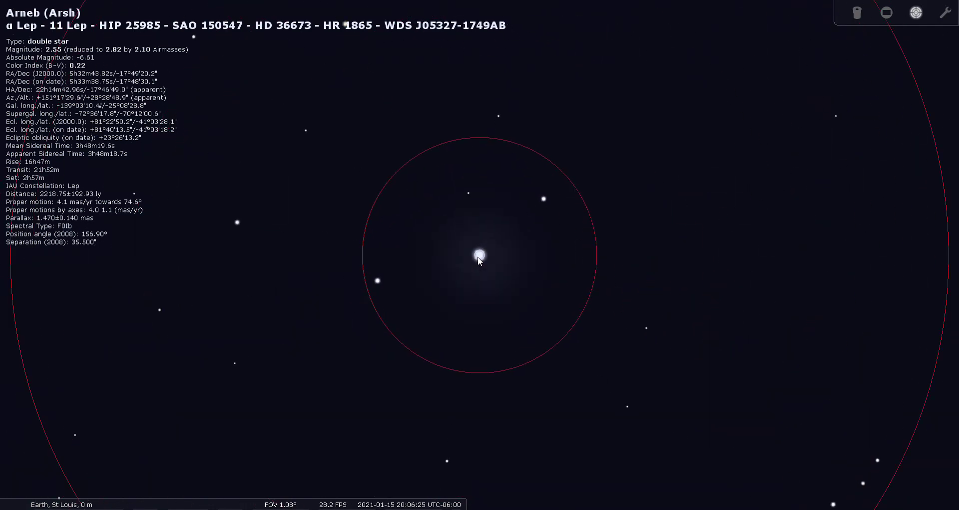
pyautogui.scroll(8, 478, 258)
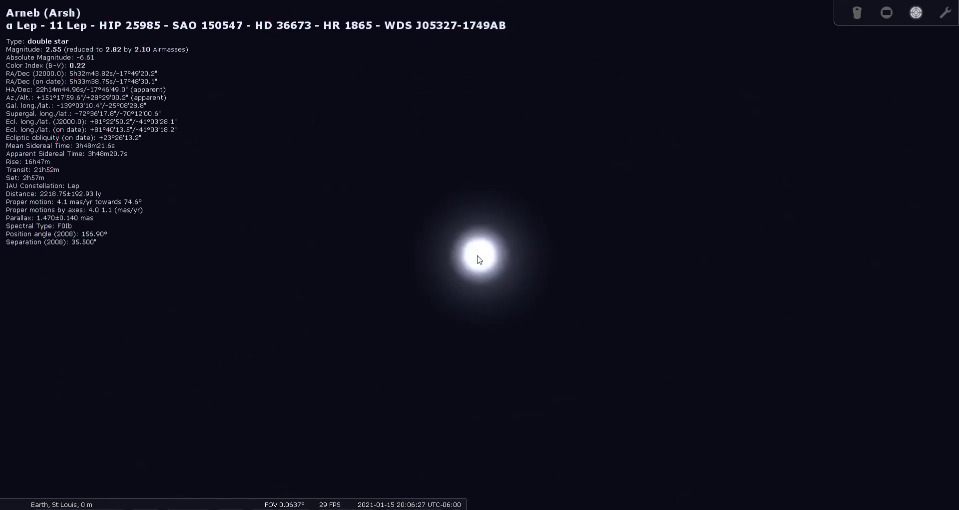
pyautogui.scroll(4, 478, 259)
pyautogui.scroll(-7, 478, 257)
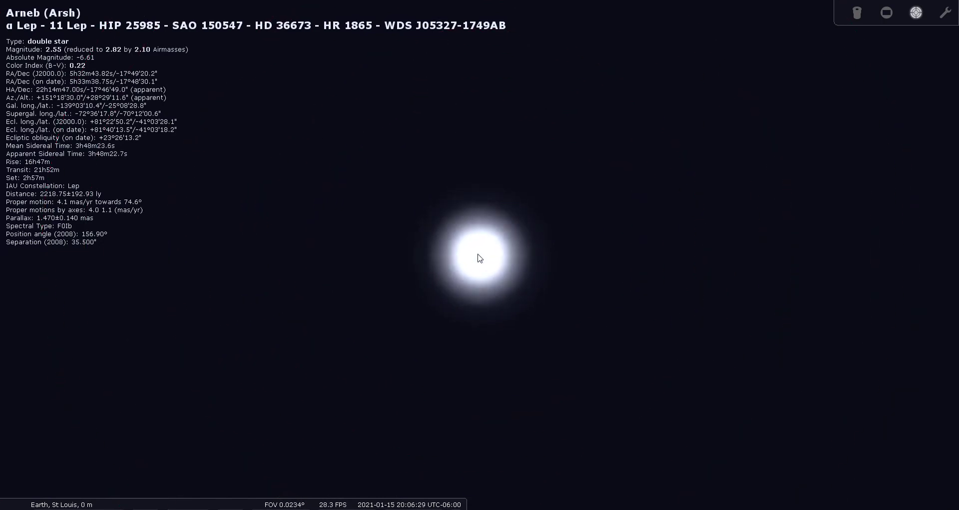
pyautogui.scroll(-3, 479, 257)
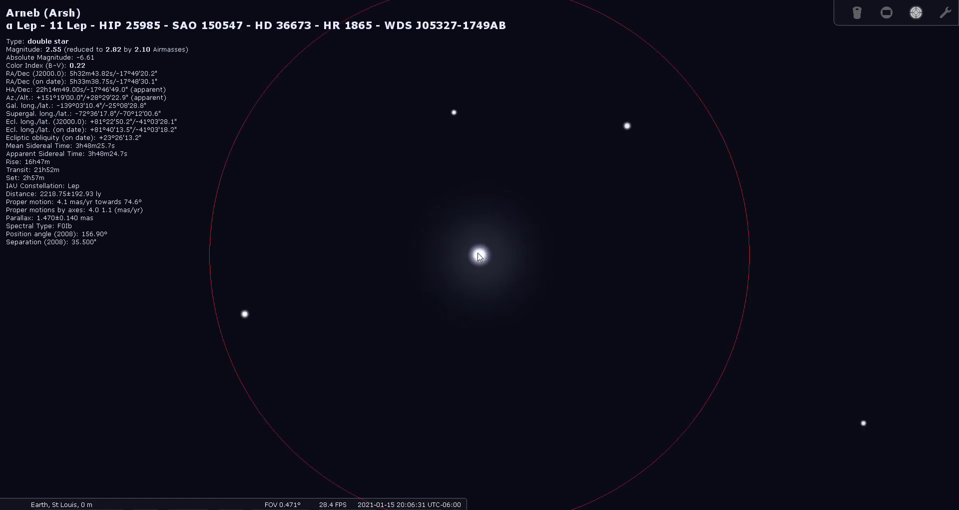
pyautogui.scroll(-3, 479, 256)
pyautogui.scroll(-3, 478, 255)
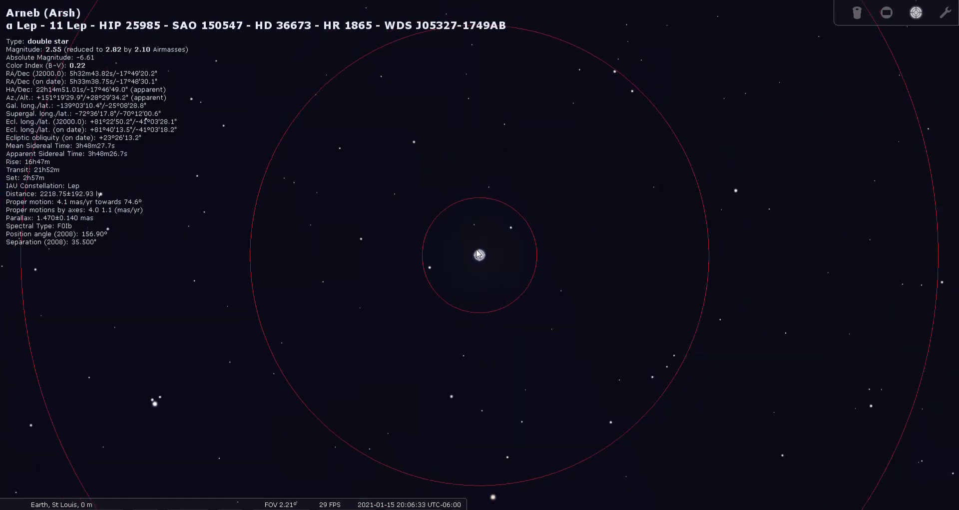
pyautogui.scroll(-1, 477, 251)
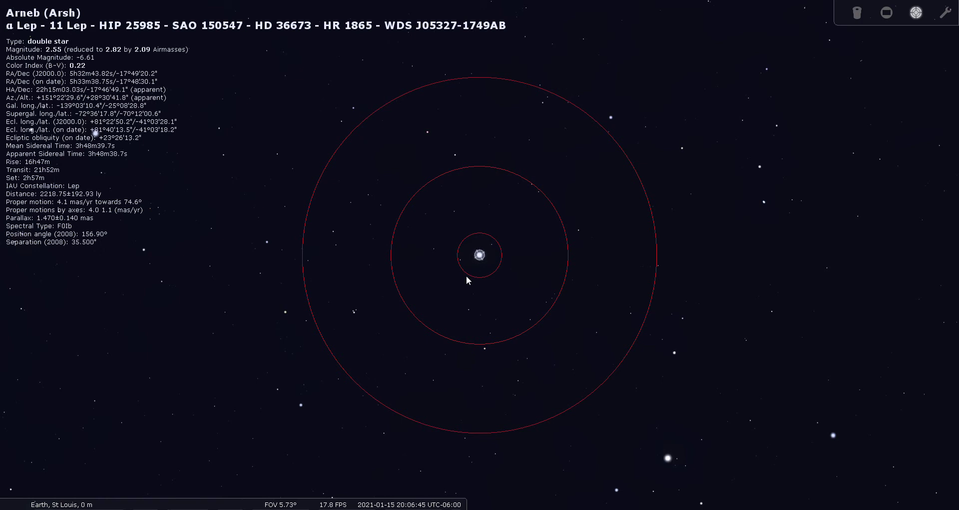
# - Return to the 60° sky view, turn off the Telrad circles and deselect Arneb
pyautogui.press('\\')
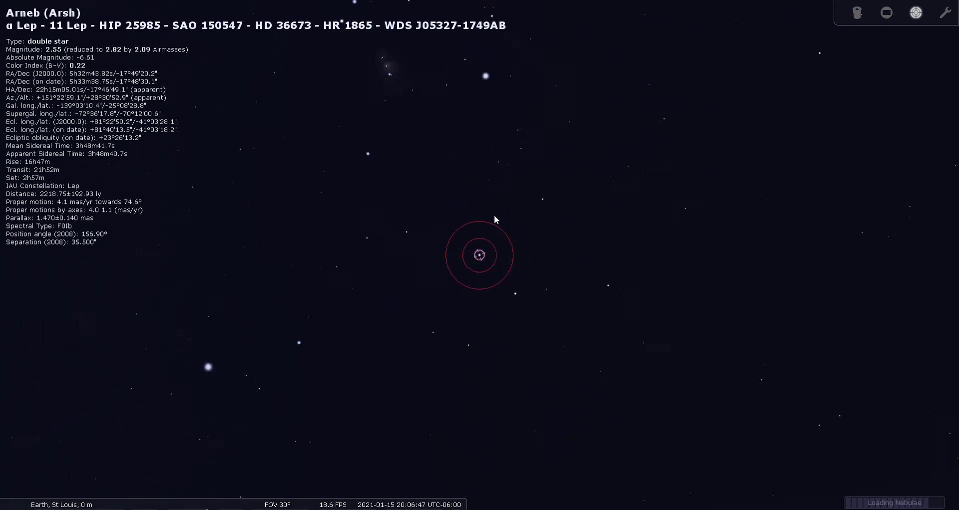
pyautogui.click(917, 13)
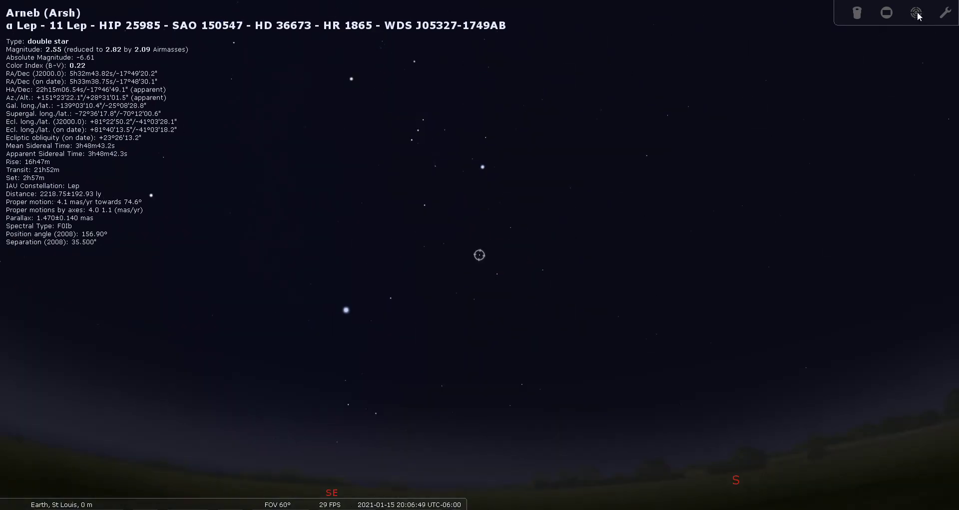
pyautogui.rightClick(198, 267)
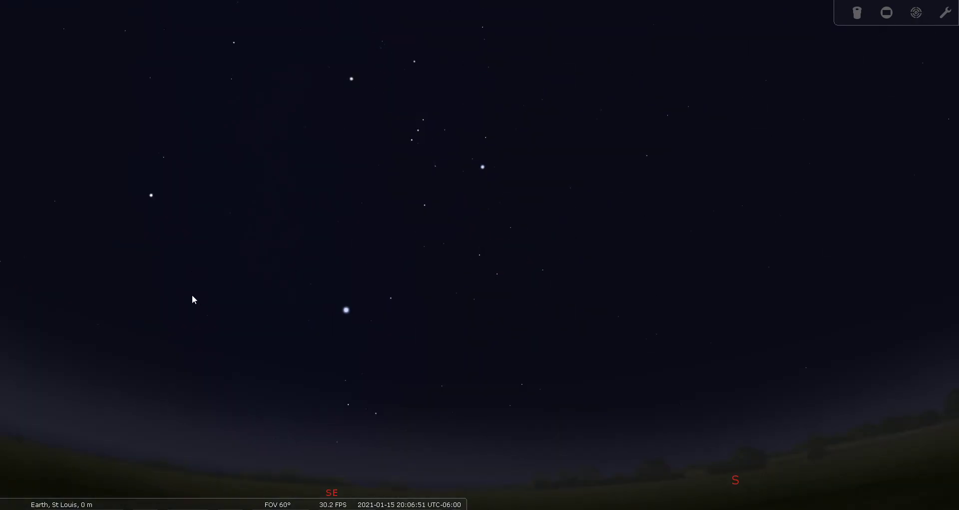
# - Find the star γ Lep with the object search and centre the sky on it
pyautogui.moveTo(6, 300)
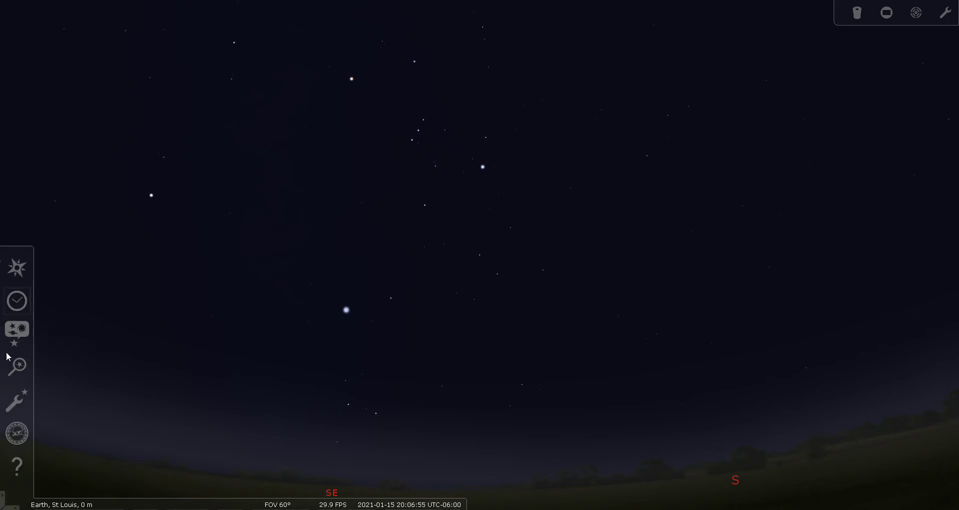
pyautogui.press('F3')
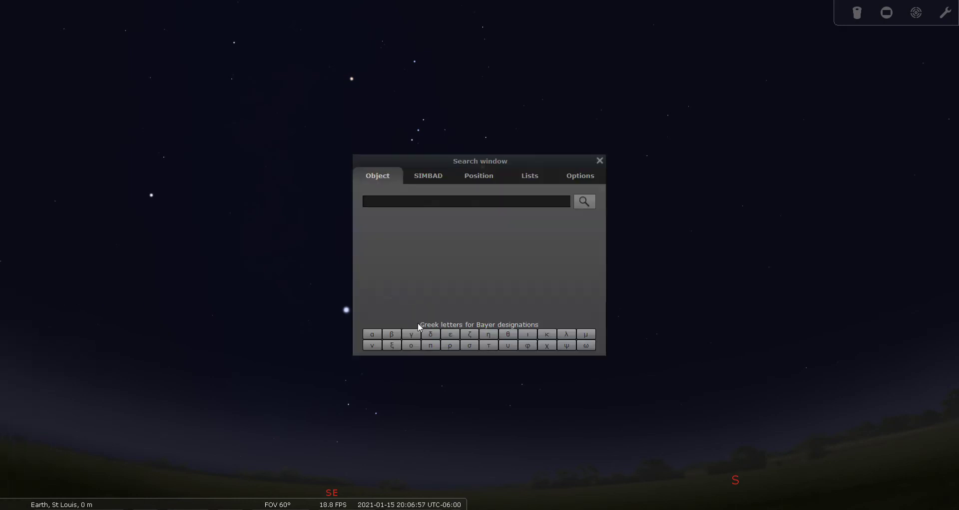
pyautogui.click(411, 333)
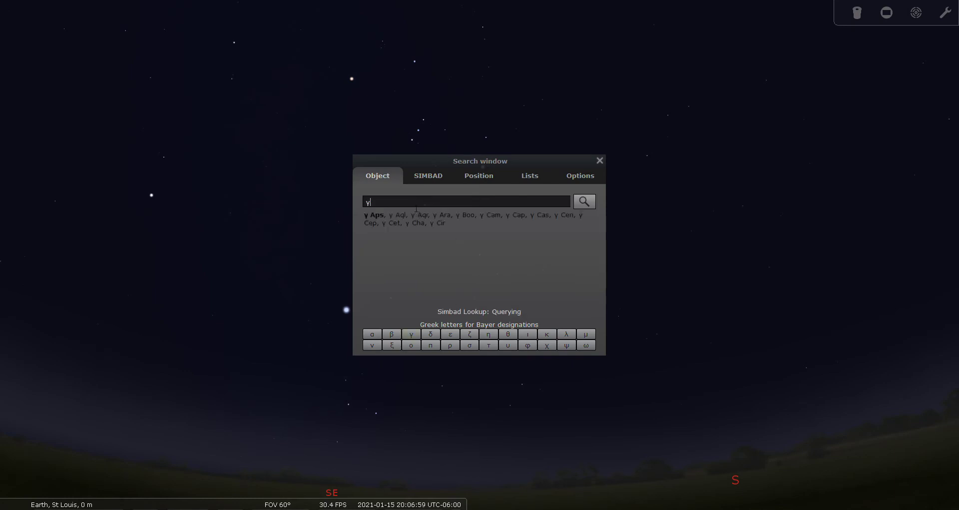
pyautogui.write('lep')
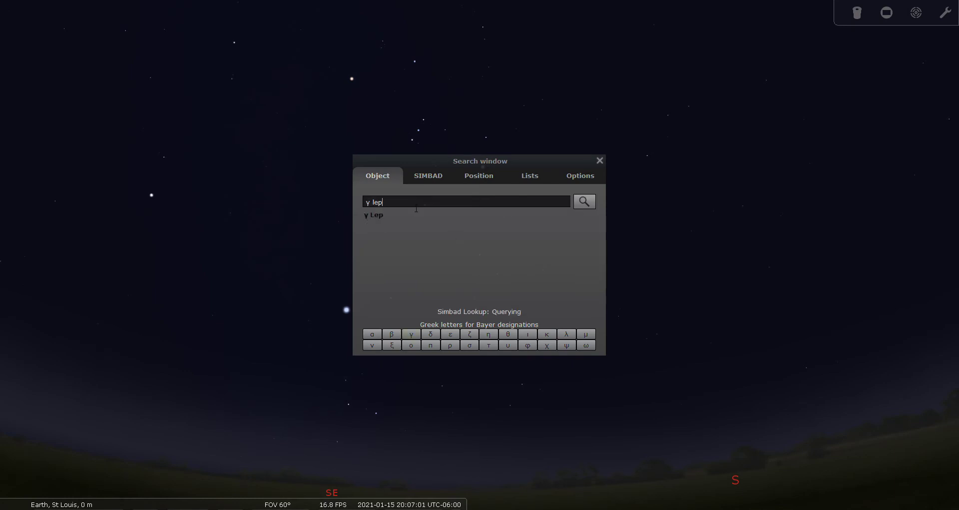
pyautogui.click(584, 201)
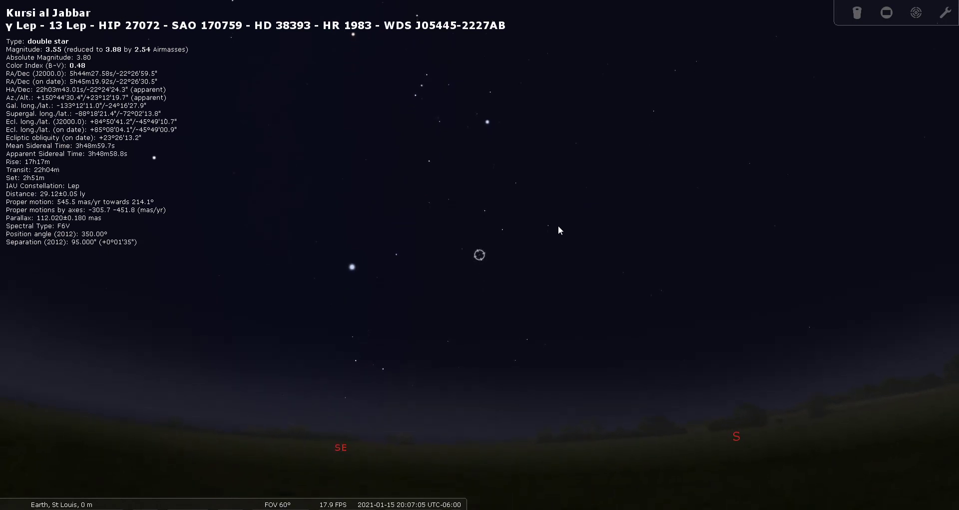
# - Check where γ Lep sits in Lepus using the constellation lines and names, and hide them again
pyautogui.press('v')
pyautogui.press('b')
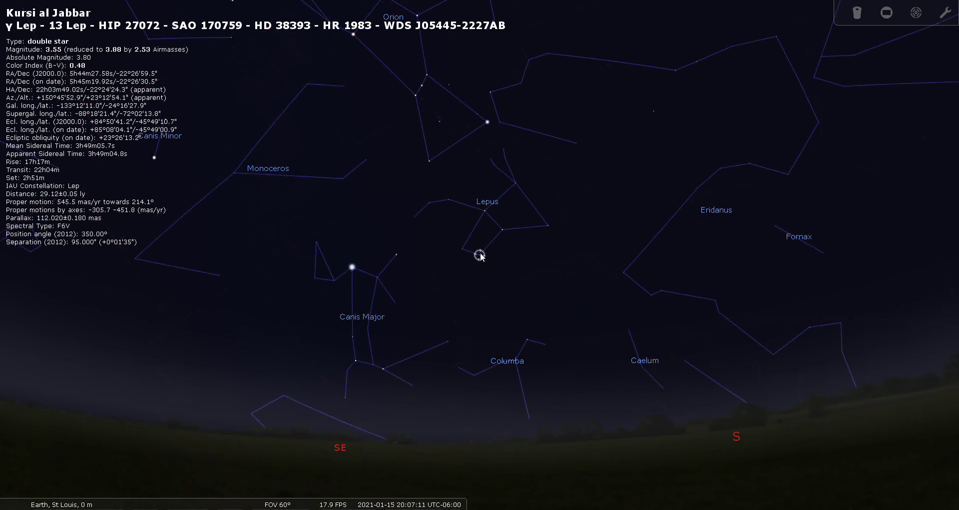
pyautogui.press('b')
pyautogui.press('c')
pyautogui.press('v')
pyautogui.press('b')
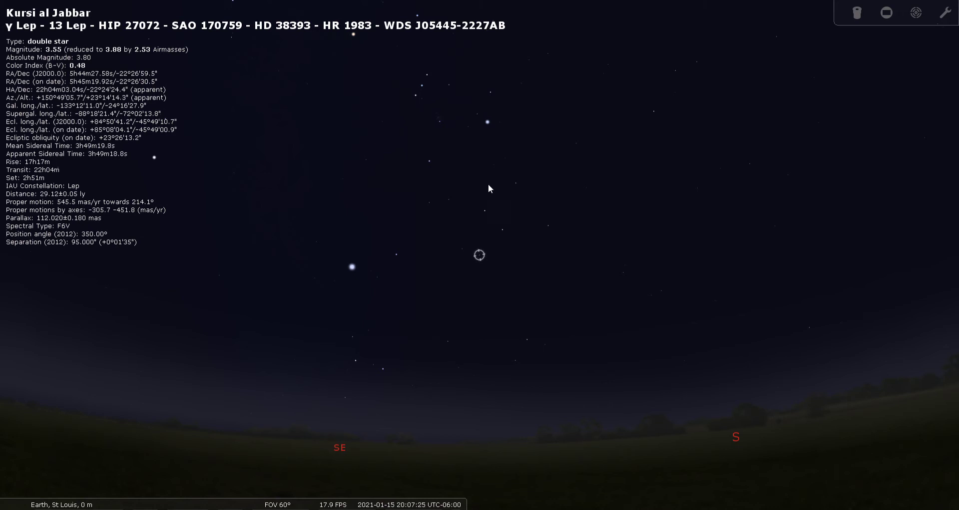
# - Overlay the Telrad circles on γ Lep and narrow the field of view to 5.73°
pyautogui.moveTo(544, 268); pyautogui.dragTo(546, 240)
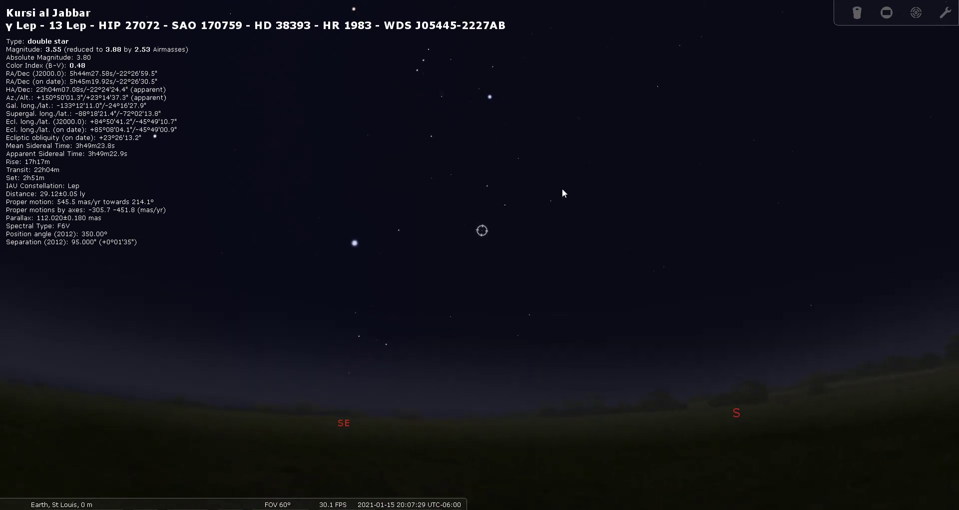
pyautogui.click(916, 14)
pyautogui.scroll(3, 916, 17)
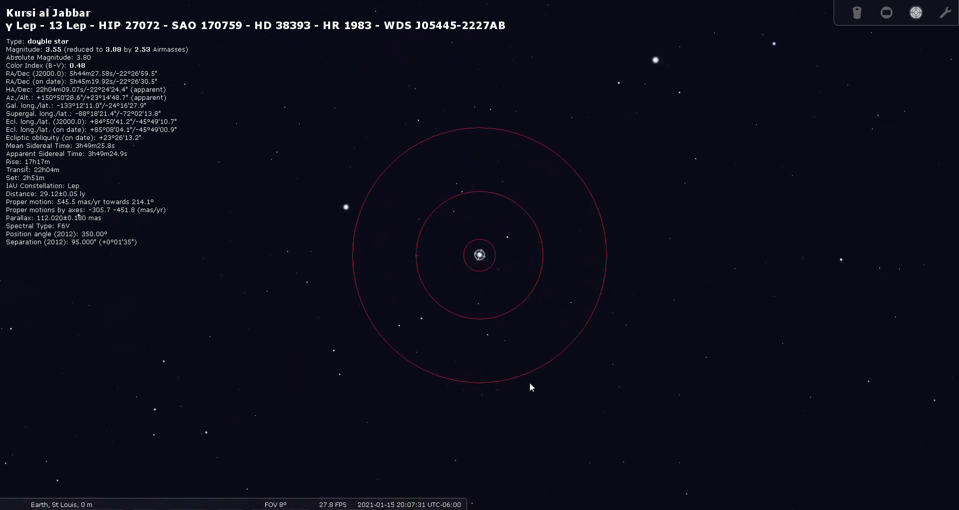
pyautogui.scroll(2, 538, 358)
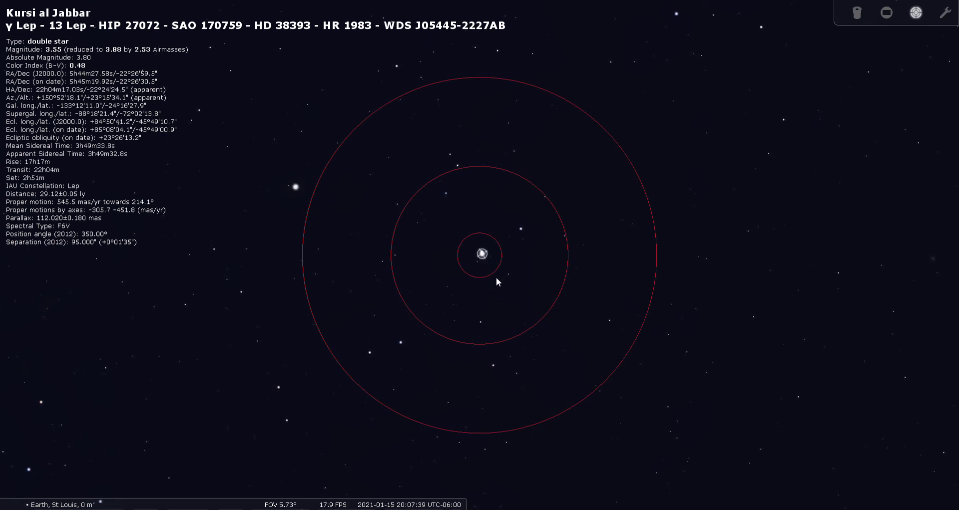
# - Look at γ Lep through the 24mm Panoptic ocular on the Celestron C8, and return to the normal sky view
pyautogui.click(856, 14)
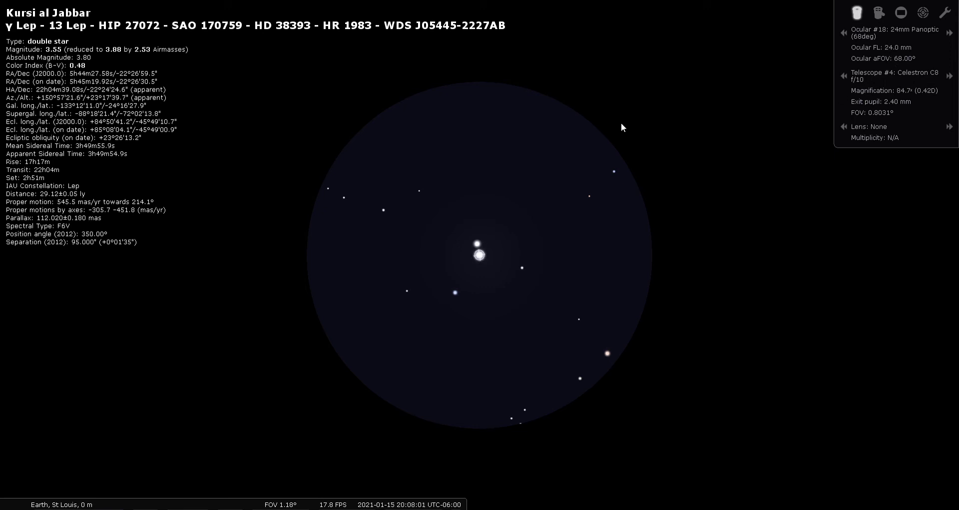
pyautogui.click(856, 13)
pyautogui.scroll(-4, 744, 126)
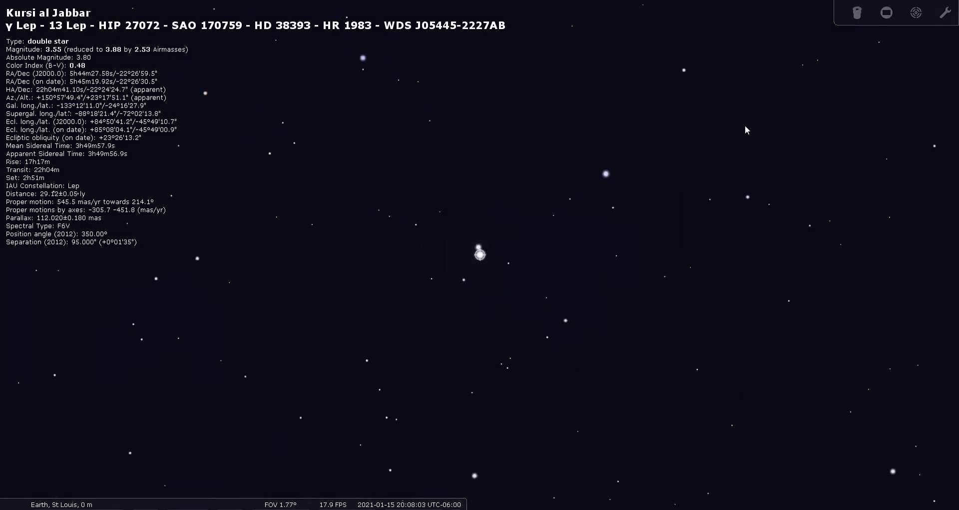
# - Deselect γ Lep and return to the 60° wide-angle view of the southeastern sky
pyautogui.rightClick(634, 157)
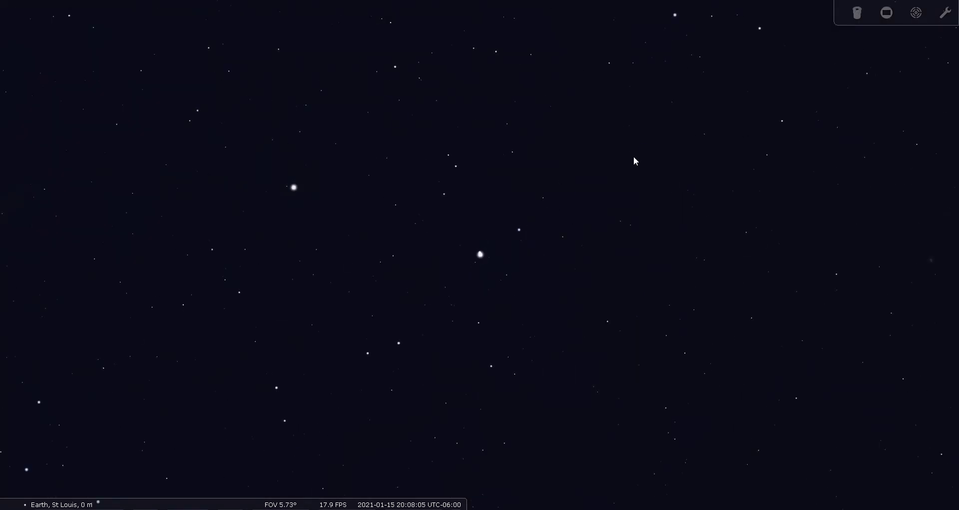
pyautogui.click(875, 18)
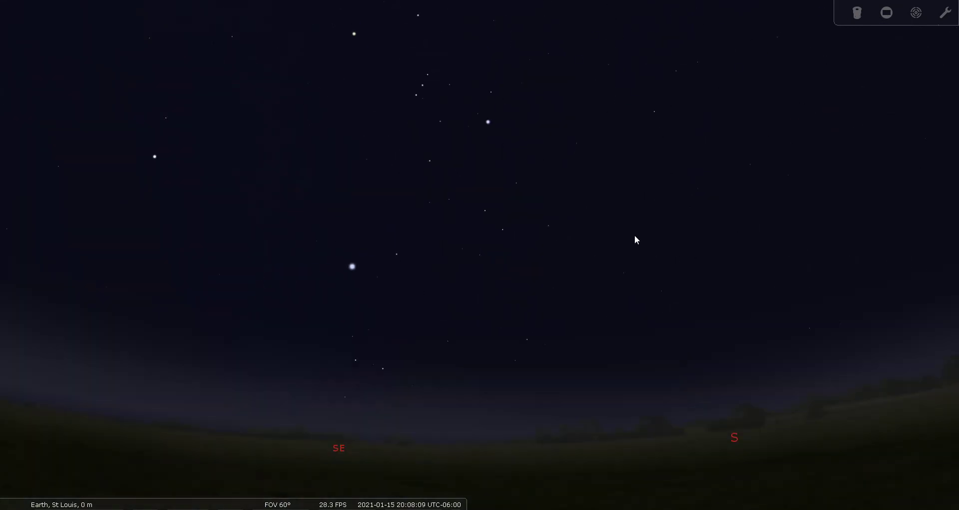
pyautogui.moveTo(637, 240); pyautogui.dragTo(648, 291)
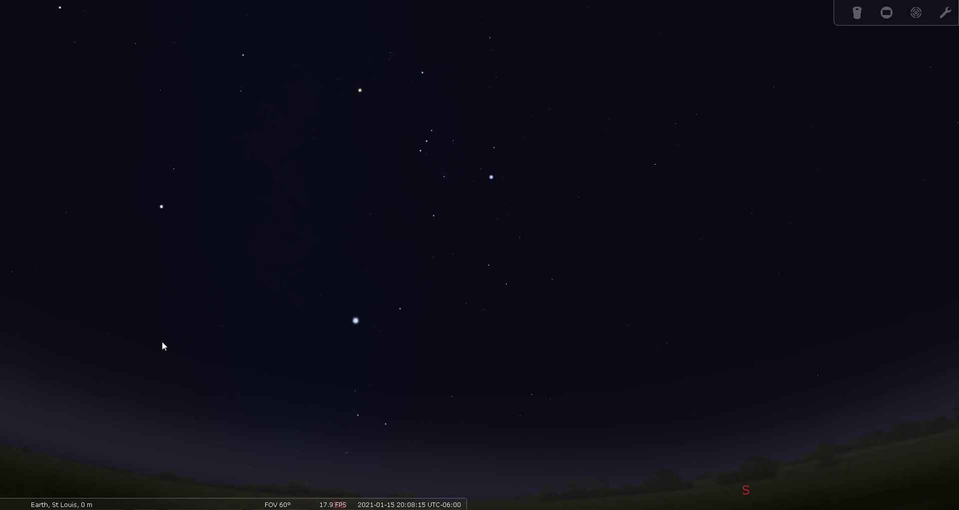
# - Lower the sky's light pollution level to 2 and close the view settings
pyautogui.moveTo(3, 325)
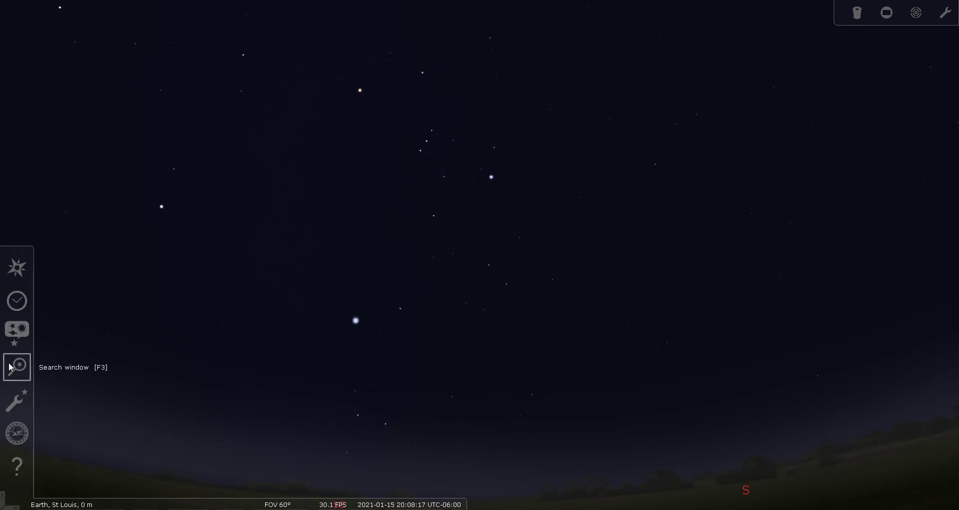
pyautogui.click(16, 331)
pyautogui.click(187, 315)
pyautogui.click(187, 315)
pyautogui.click(188, 315)
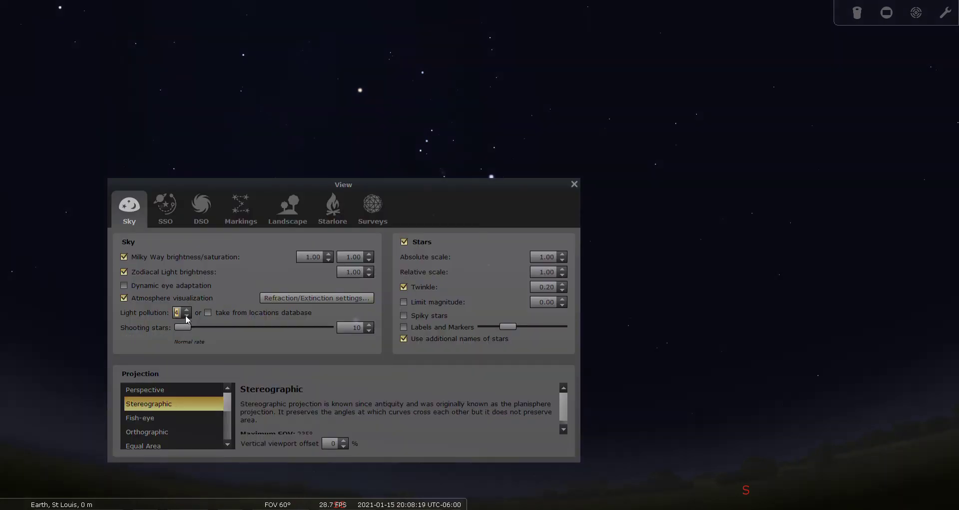
pyautogui.click(574, 184)
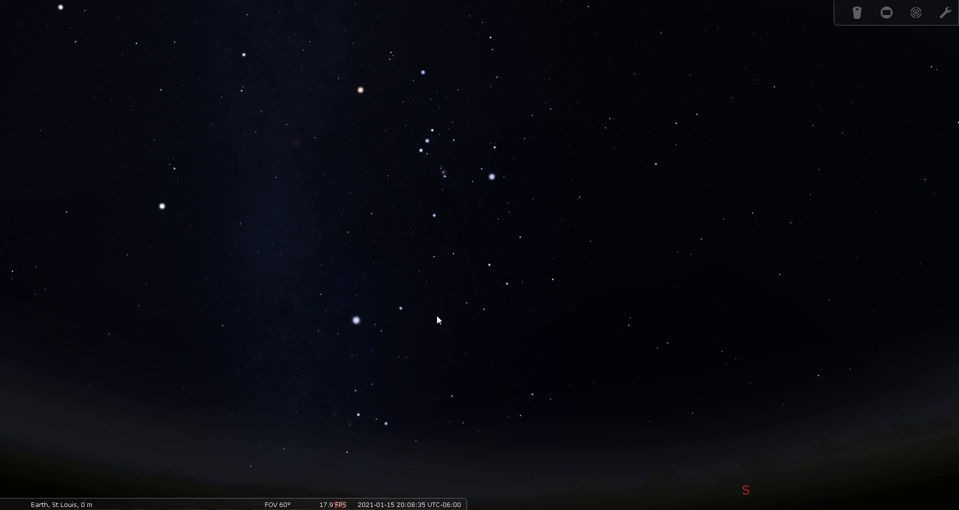
# - Locate δ Lep and γ Lep within the Lepus figure using the constellation labels and art, and hide both overlays again
pyautogui.moveTo(35, 497)
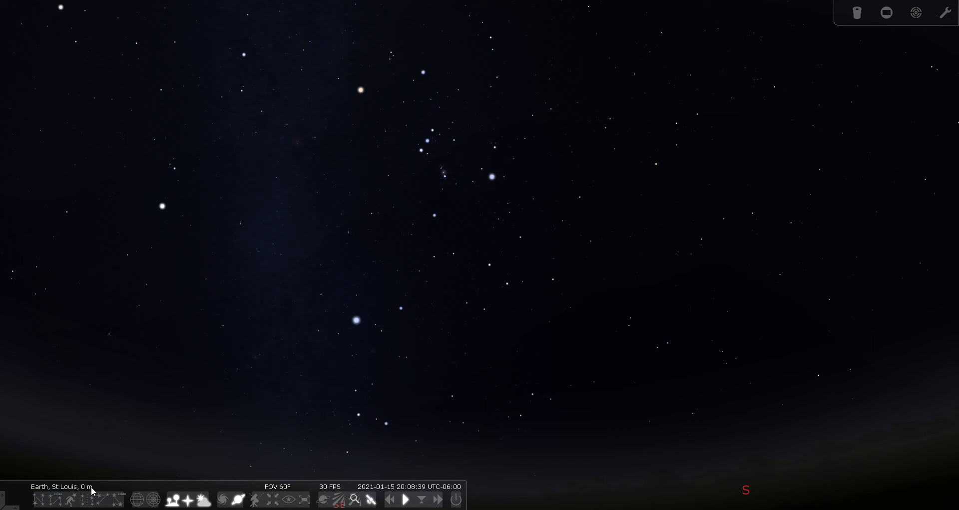
pyautogui.press('v')
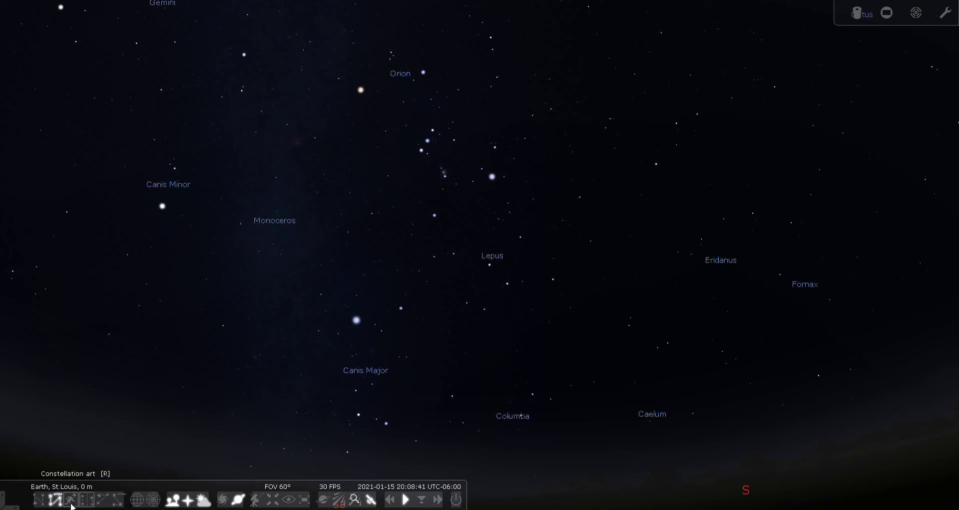
pyautogui.click(71, 503)
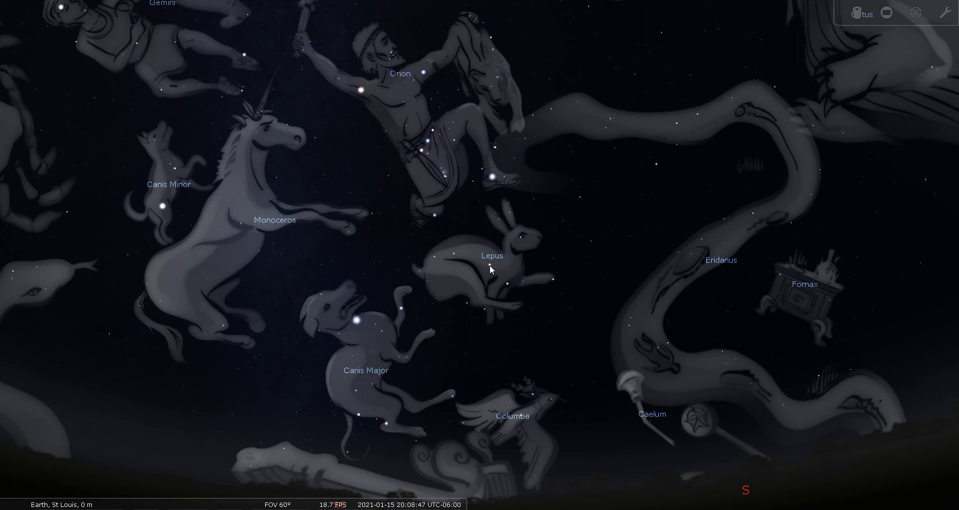
pyautogui.click(467, 302)
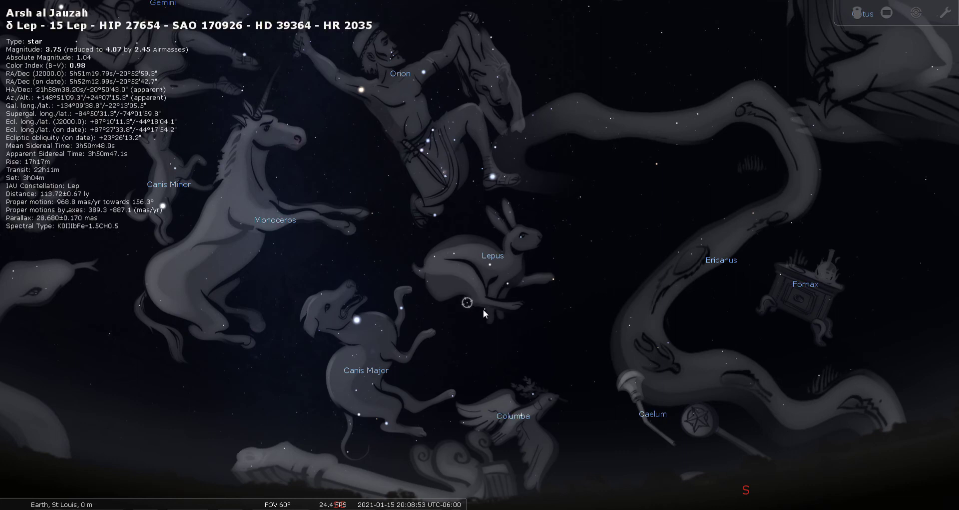
pyautogui.click(485, 309)
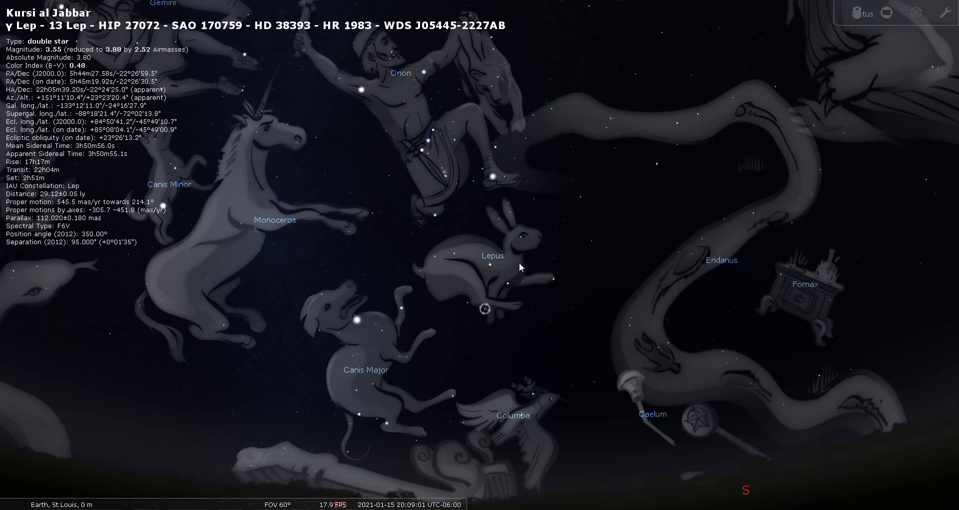
pyautogui.click(69, 501)
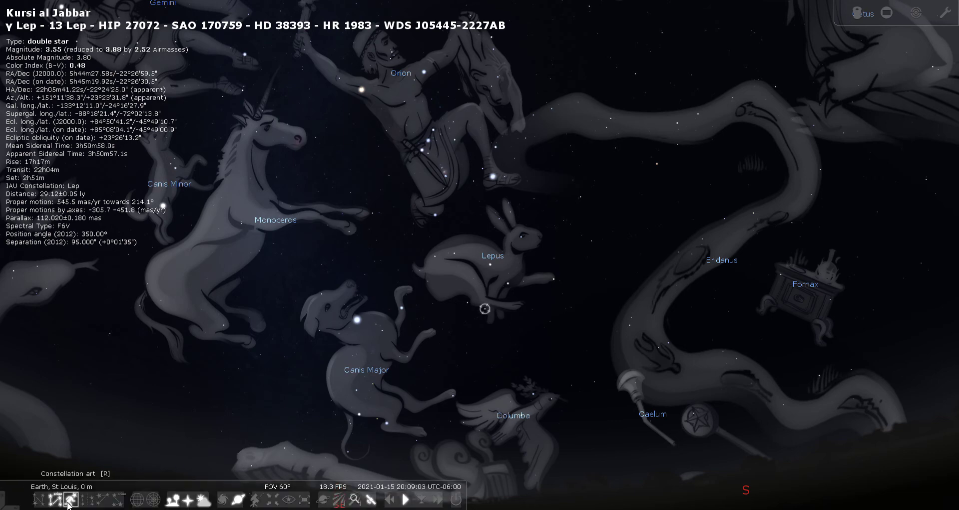
pyautogui.click(54, 501)
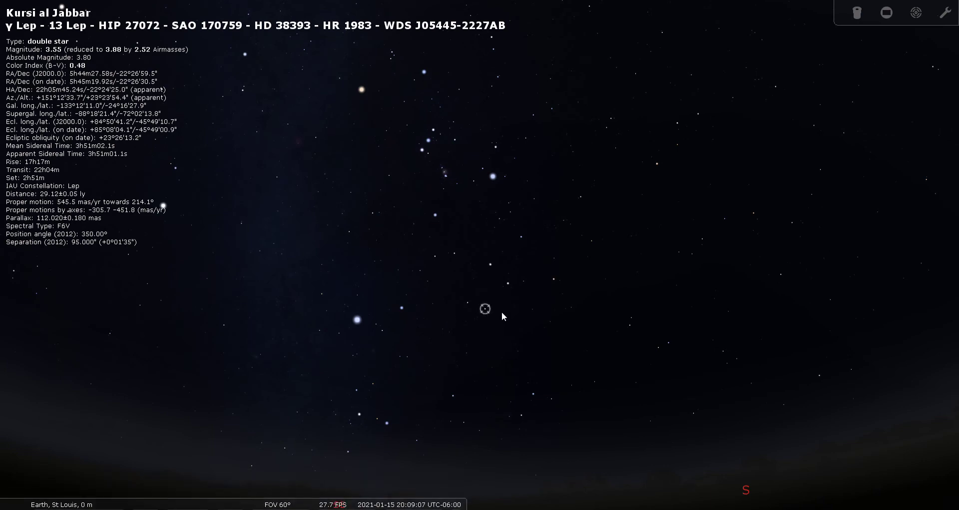
# - Centre the sky on γ Lep, overlay the Telrad circles and zoom in to a 0.285° field to inspect the pair
pyautogui.press('space')
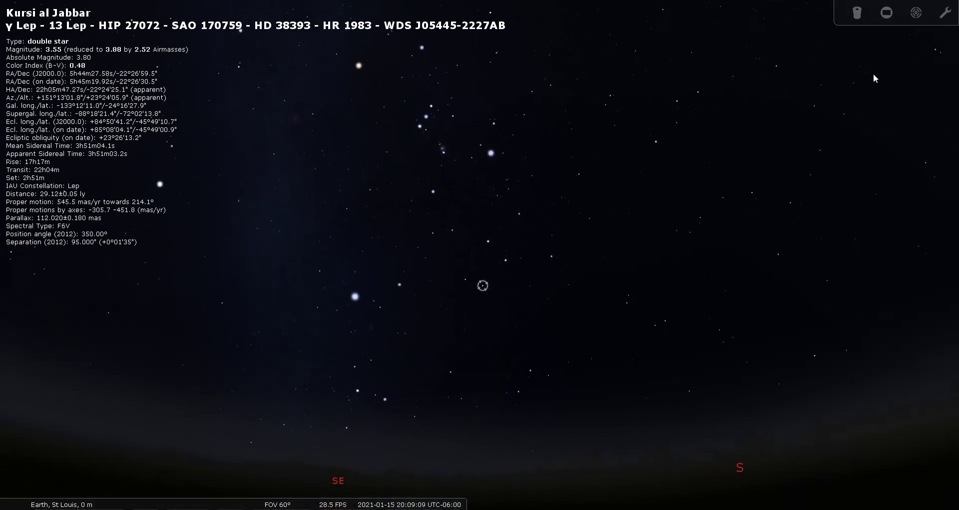
pyautogui.click(917, 15)
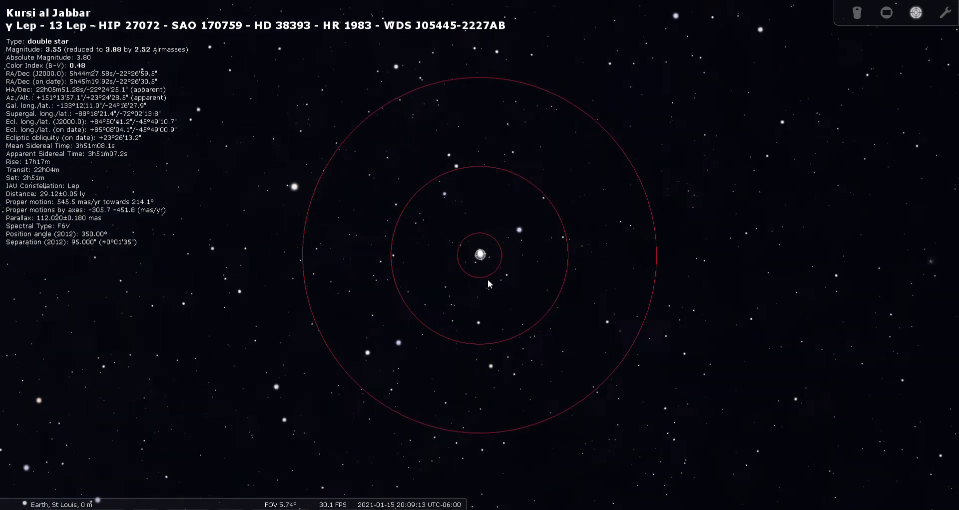
pyautogui.scroll(3, 488, 272)
pyautogui.scroll(2, 488, 265)
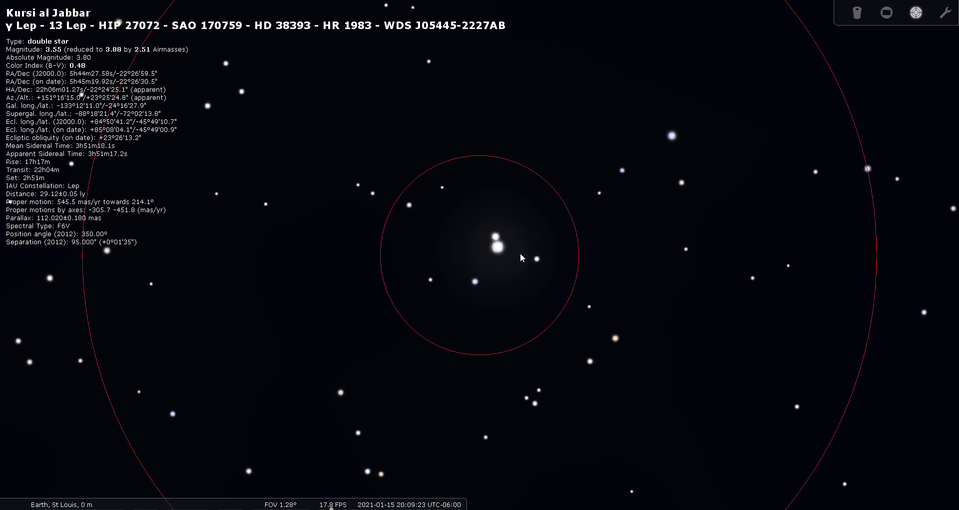
pyautogui.scroll(2, 519, 253)
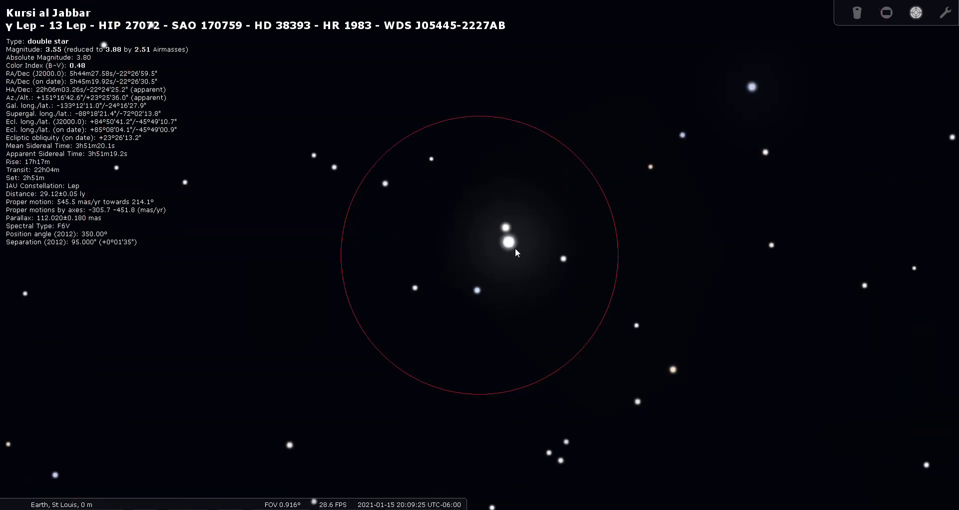
pyautogui.scroll(2, 508, 253)
pyautogui.scroll(2, 509, 254)
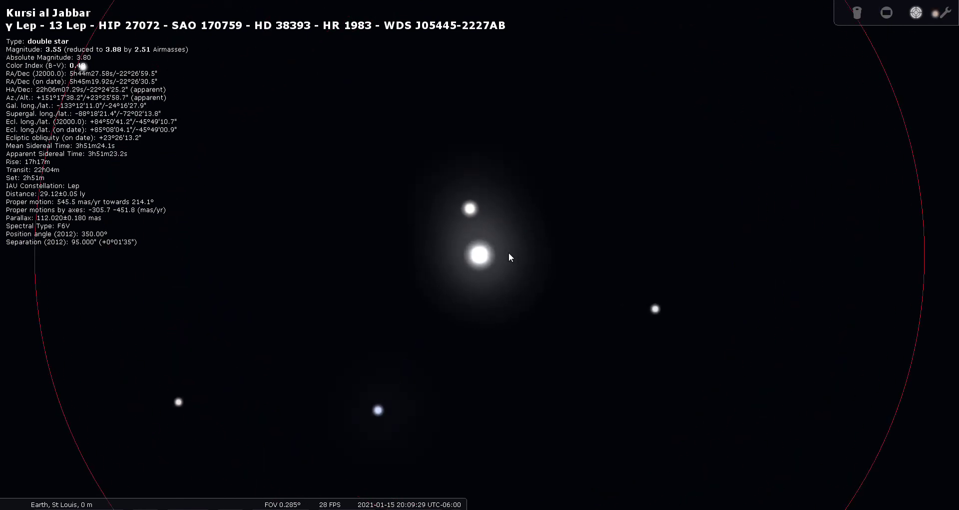
# - Compare γ Lep through the 19mm Panoptic, 13mm Nagler and 9mm DeLite oculars on the Celestron C8, ending on the 24mm Panoptic
pyautogui.click(858, 13)
pyautogui.click(949, 33)
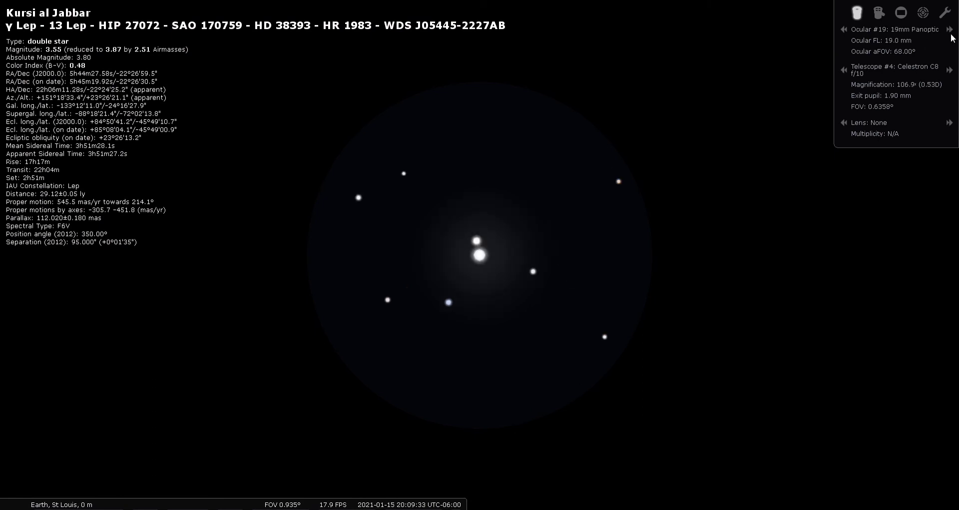
pyautogui.click(950, 33)
pyautogui.click(950, 33)
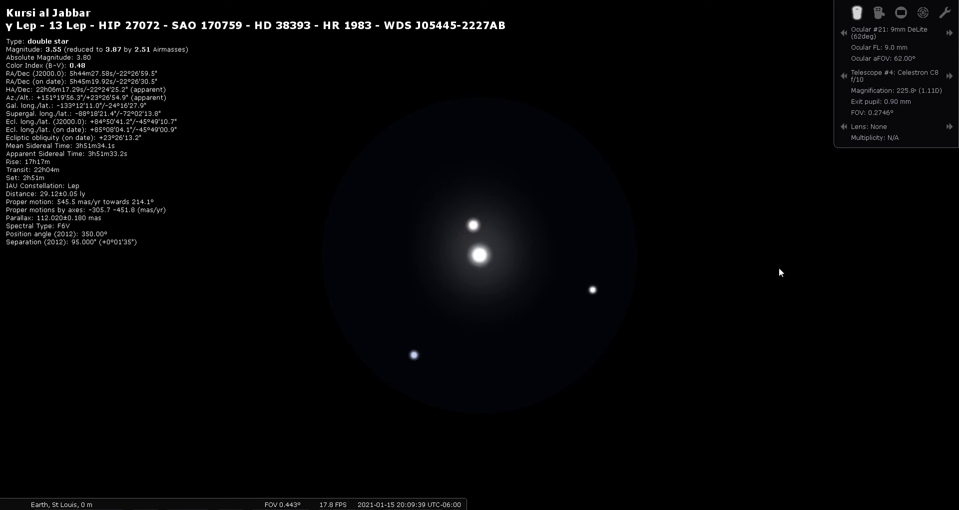
pyautogui.click(844, 33)
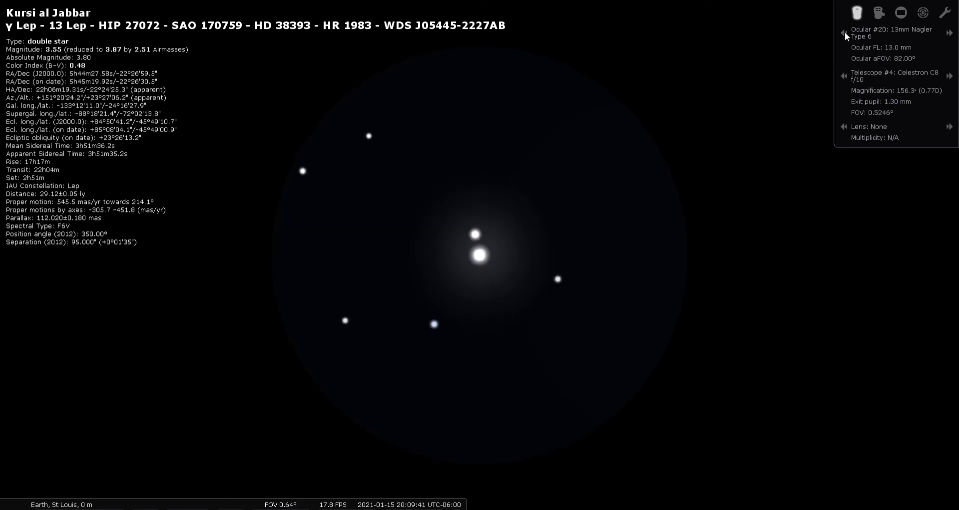
pyautogui.click(844, 33)
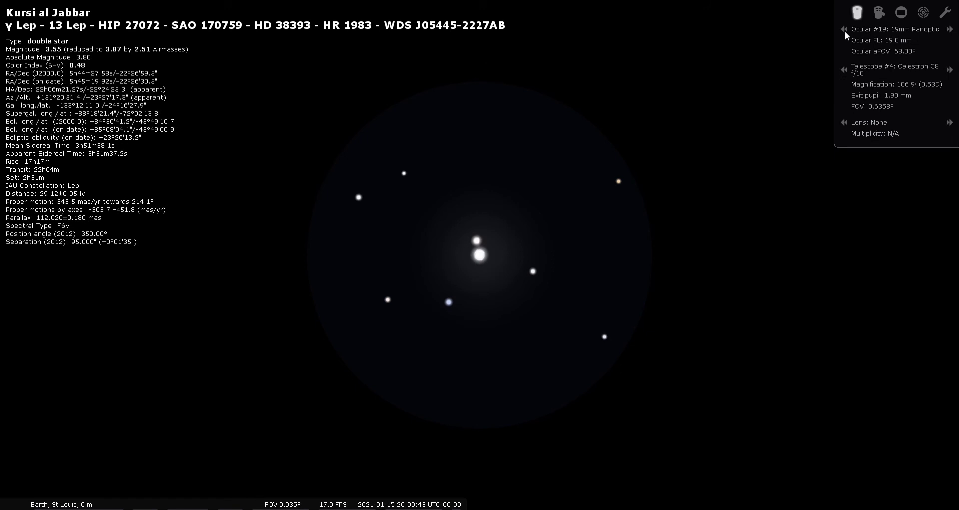
pyautogui.click(843, 32)
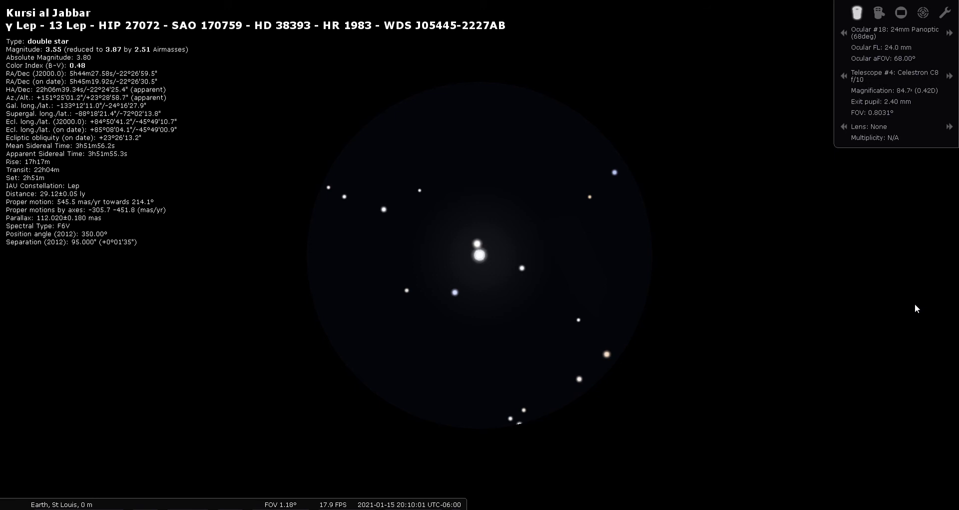
# - Leave the ocular view, deselect γ Lep, restore the 60° field of view and hide the Telrad circles
pyautogui.click(928, 17)
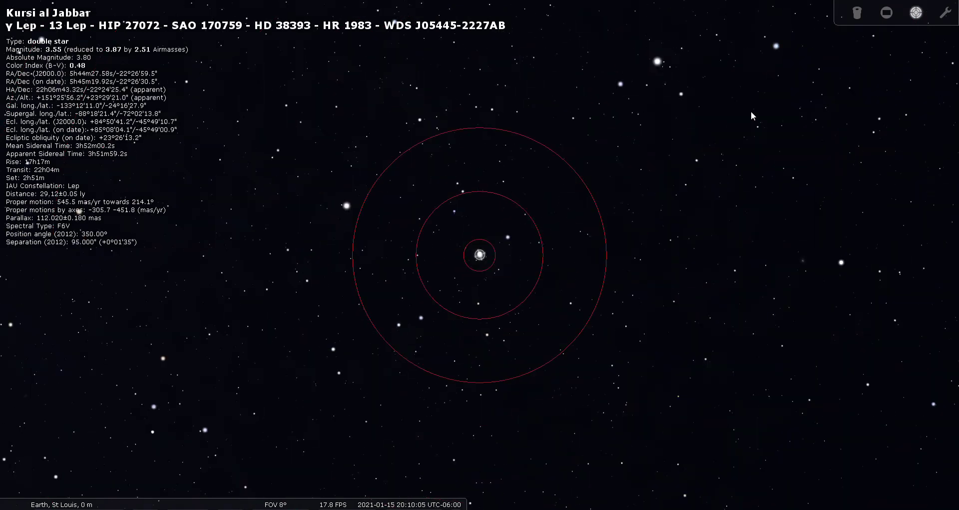
pyautogui.press('\\')
pyautogui.rightClick(466, 209)
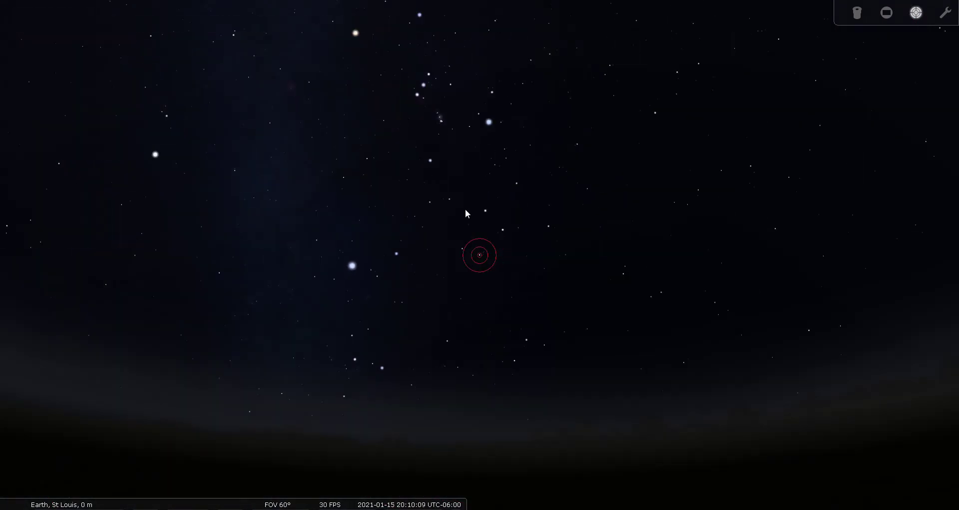
pyautogui.press('q')
pyautogui.click(915, 14)
pyautogui.moveTo(623, 187); pyautogui.dragTo(623, 215)
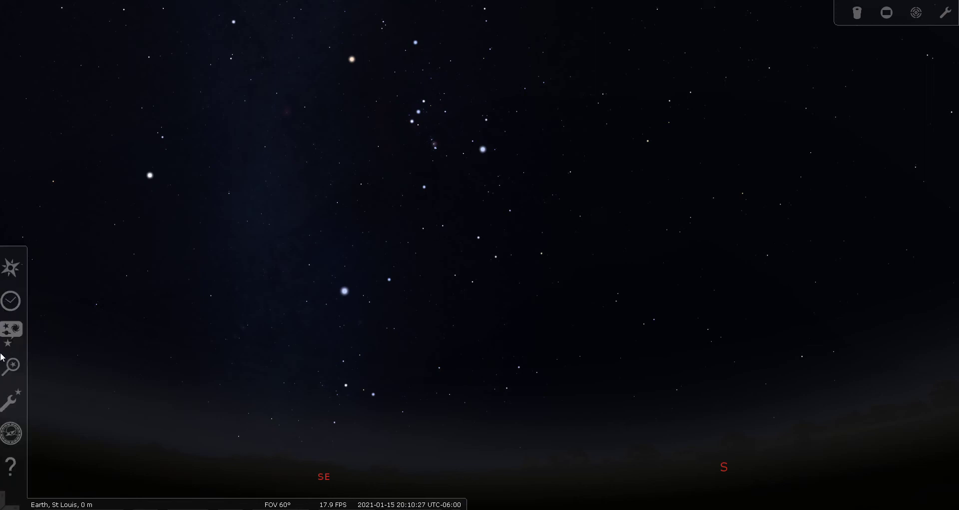
# - Find M79 with the object search and centre the sky on it
pyautogui.click(17, 364)
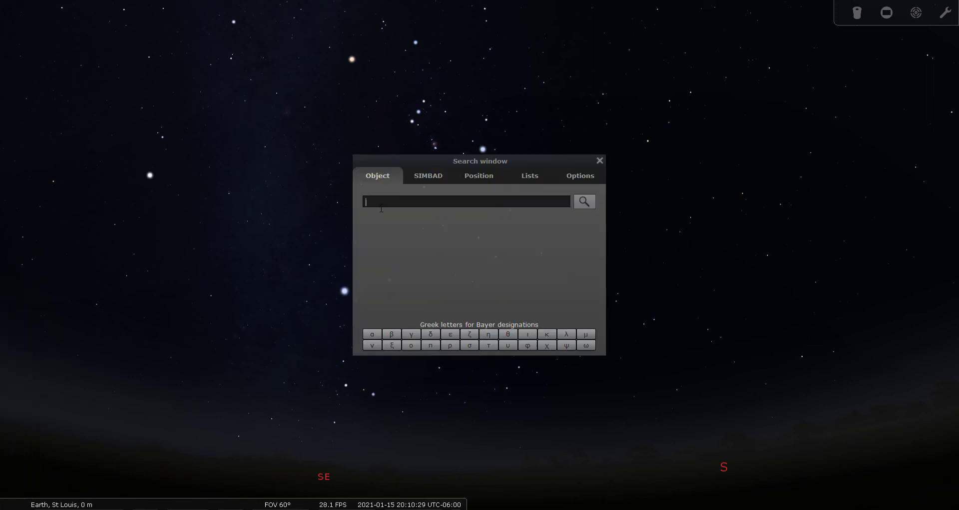
pyautogui.write('m79')
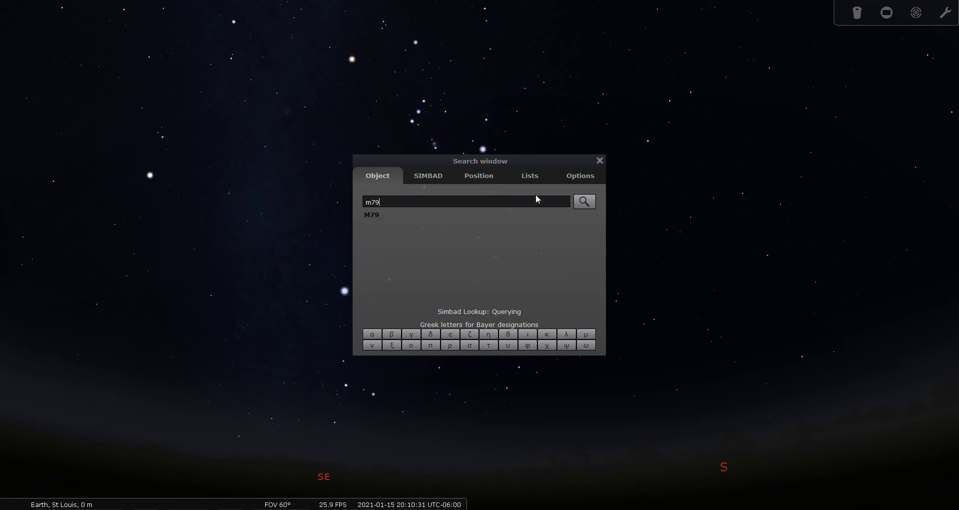
pyautogui.click(584, 201)
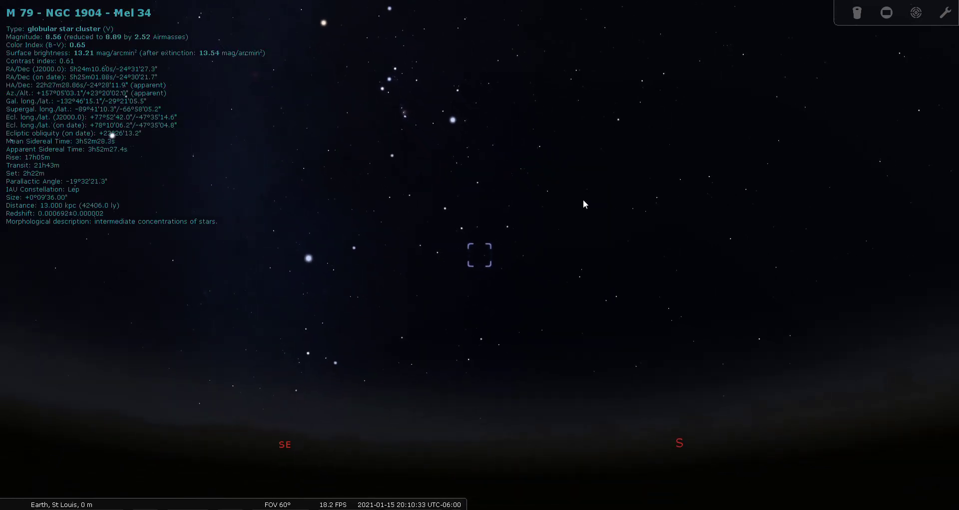
# - Overlay the Telrad circles on M79, narrow the field to 5.73°, and identify the nearby bright double star and a star in the cluster
pyautogui.click(916, 13)
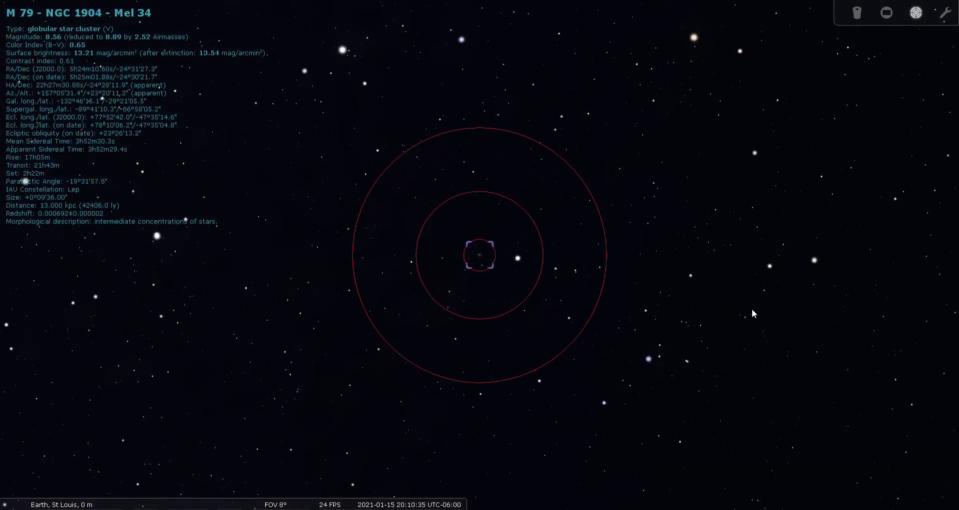
pyautogui.scroll(2, 715, 309)
pyautogui.scroll(2, 689, 312)
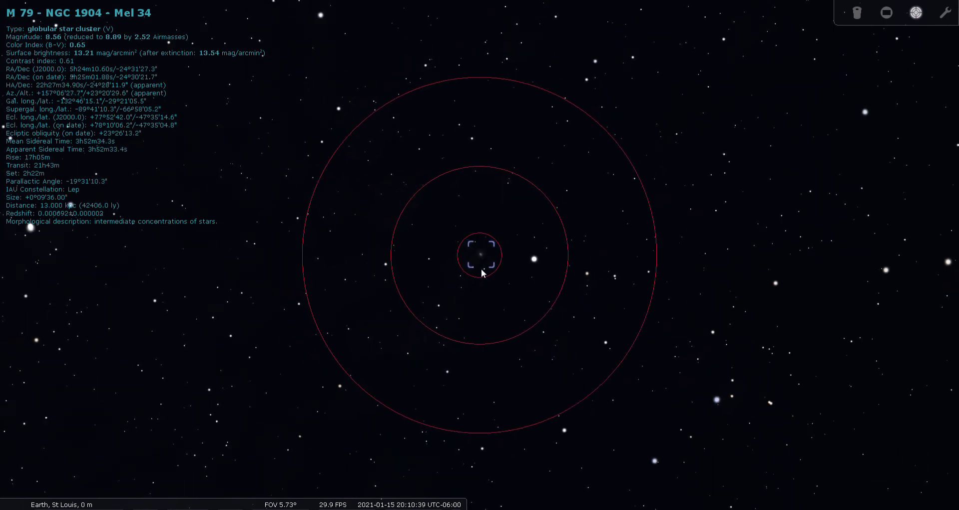
pyautogui.click(535, 258)
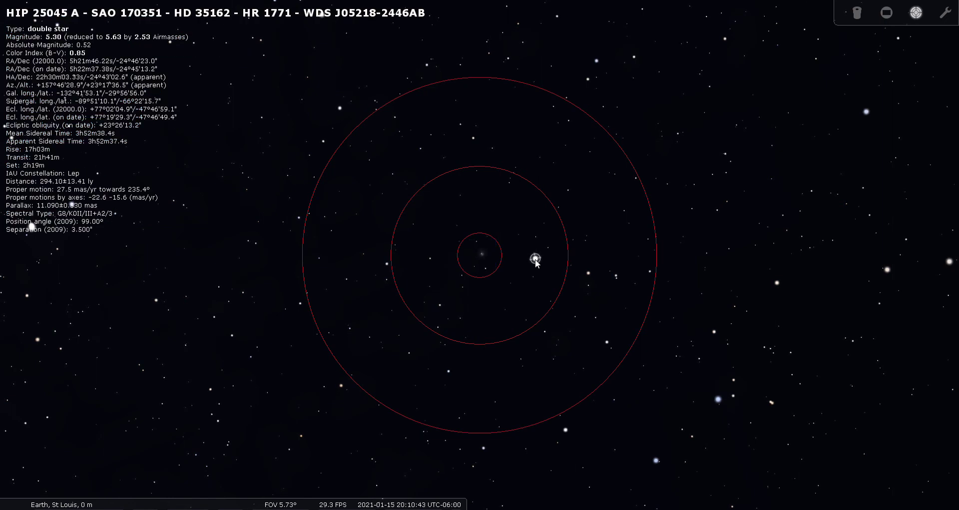
pyautogui.click(483, 255)
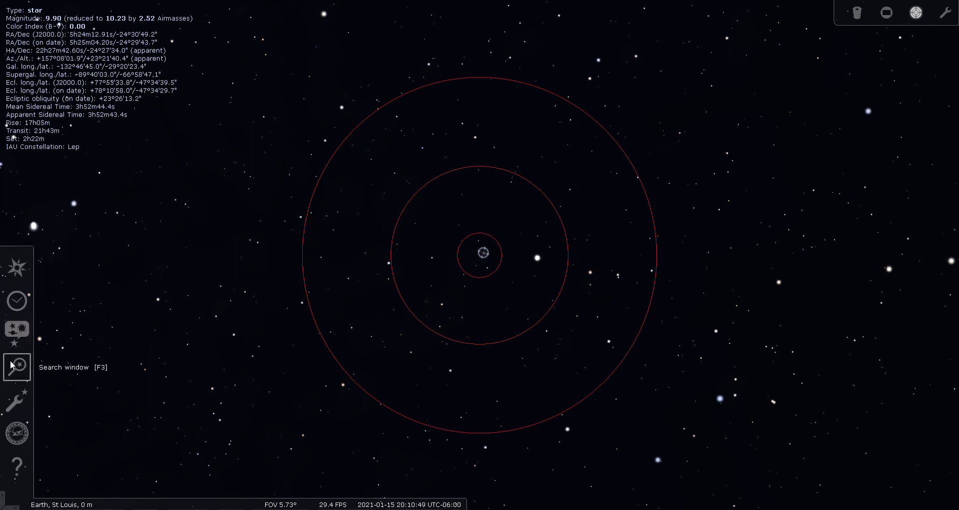
# - Select globular cluster M79 again through the object search and close the open View settings
pyautogui.click(17, 333)
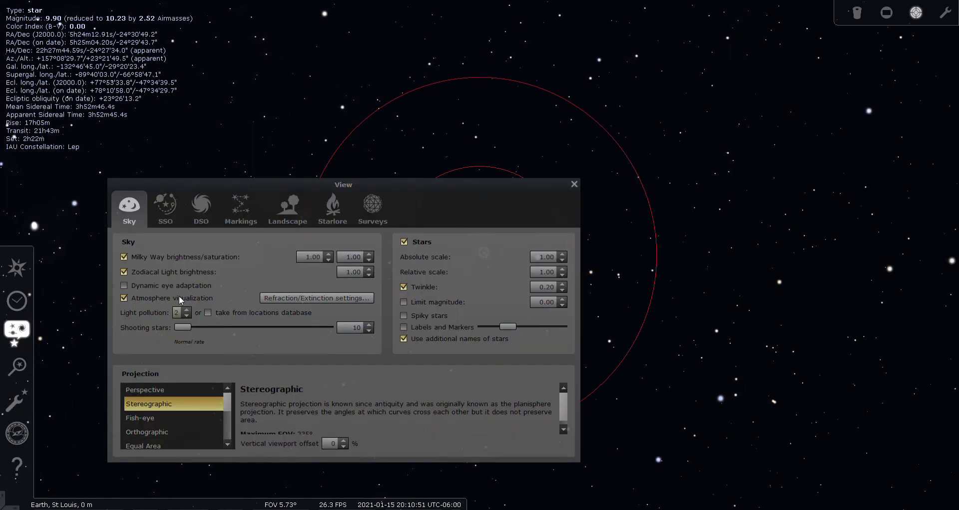
pyautogui.click(20, 364)
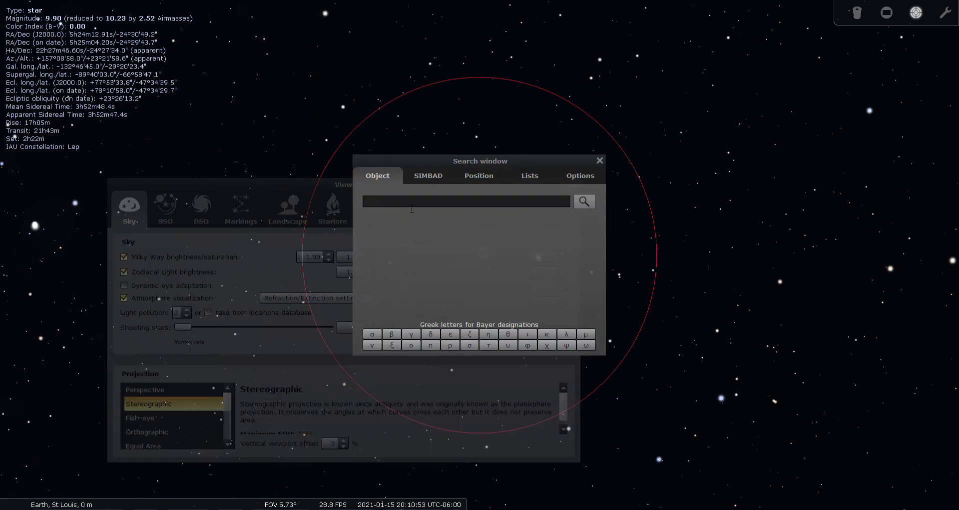
pyautogui.write('m')
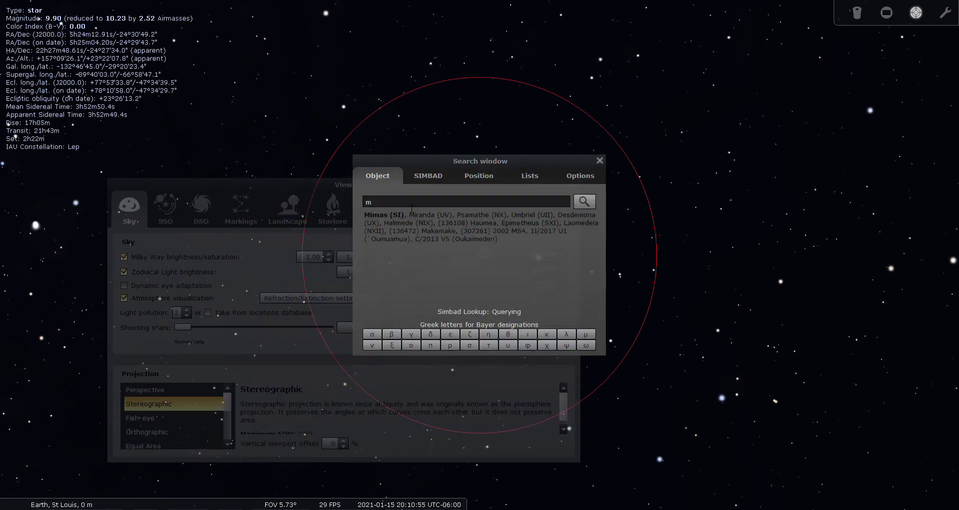
pyautogui.write('79')
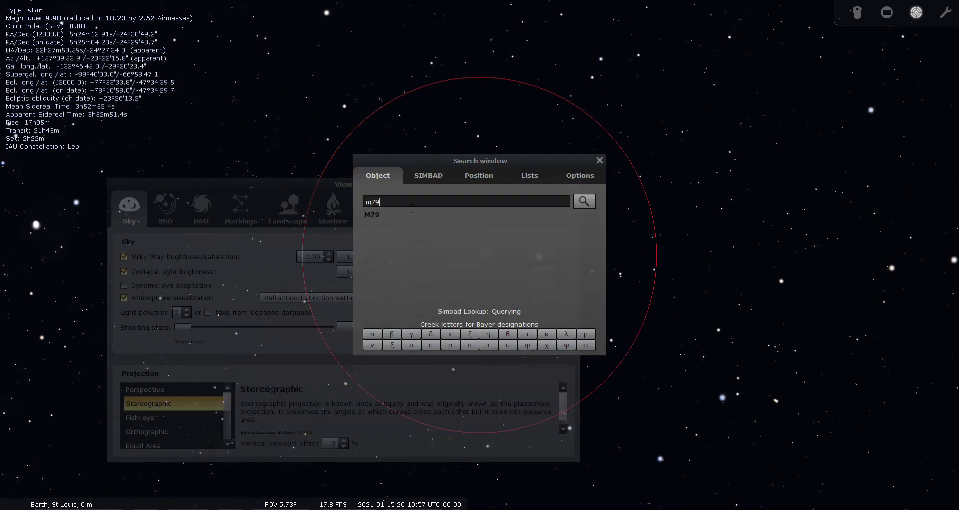
pyautogui.click(584, 201)
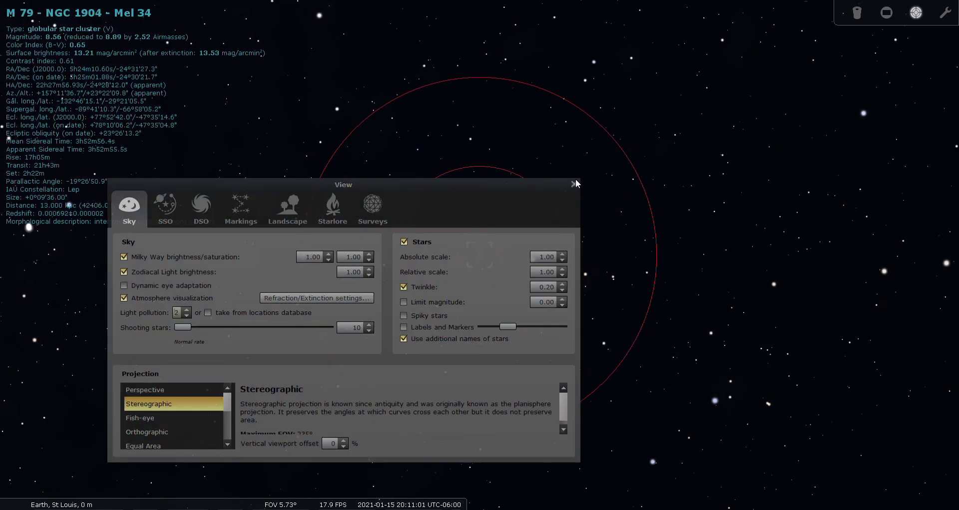
pyautogui.click(574, 183)
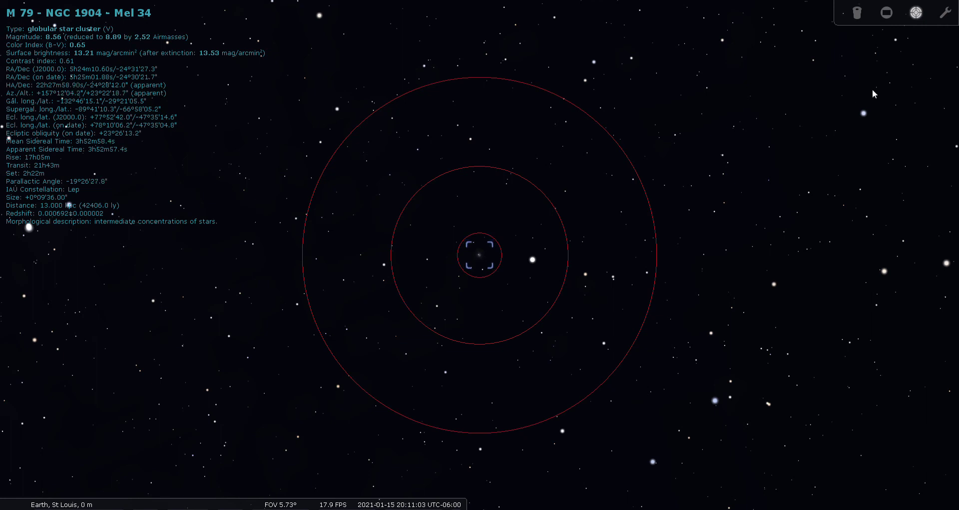
# - Examine M79 through the 24mm Panoptic ocular on the Celestron C8, switching once back to the normal sky for comparison
pyautogui.click(857, 13)
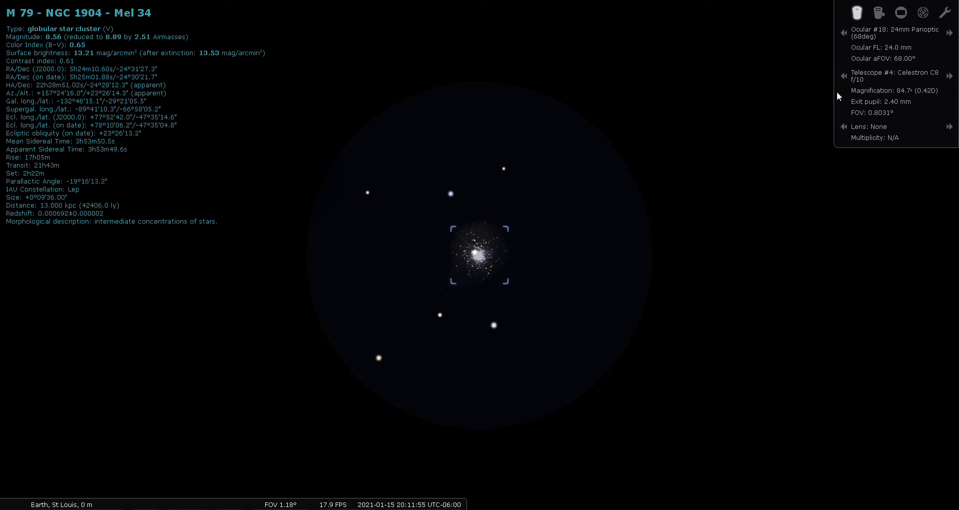
pyautogui.click(857, 14)
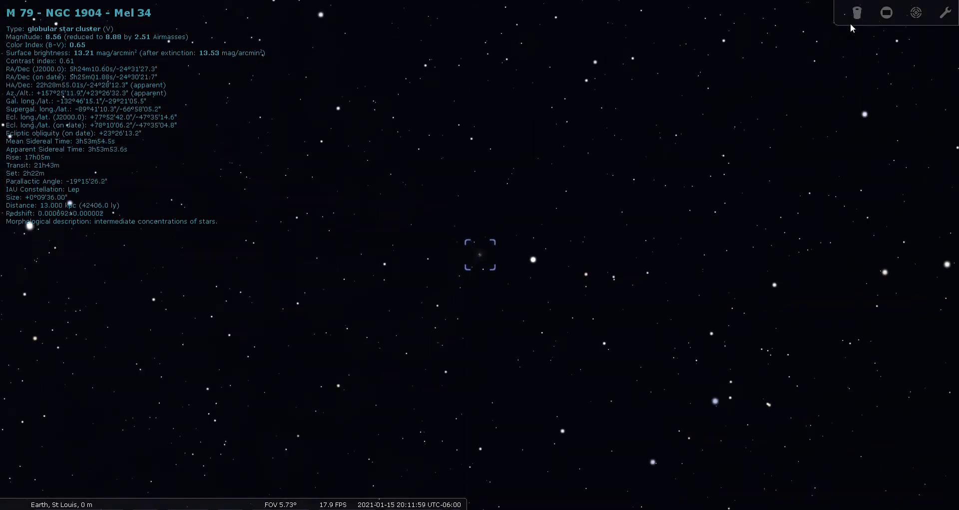
pyautogui.click(859, 13)
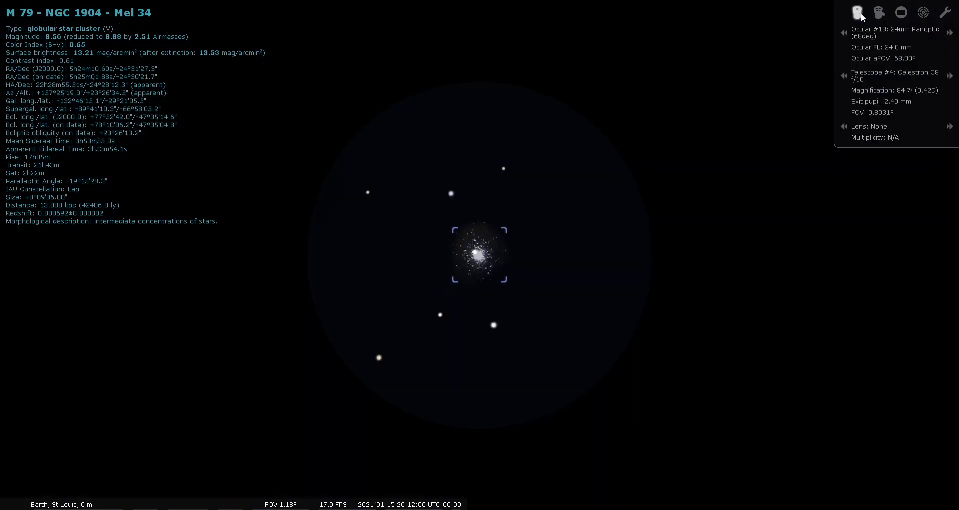
# - Compare M79 repeatedly between the 19mm Panoptic and 24mm Panoptic oculars on the Celestron C8, ending on the 19mm Panoptic
pyautogui.click(950, 30)
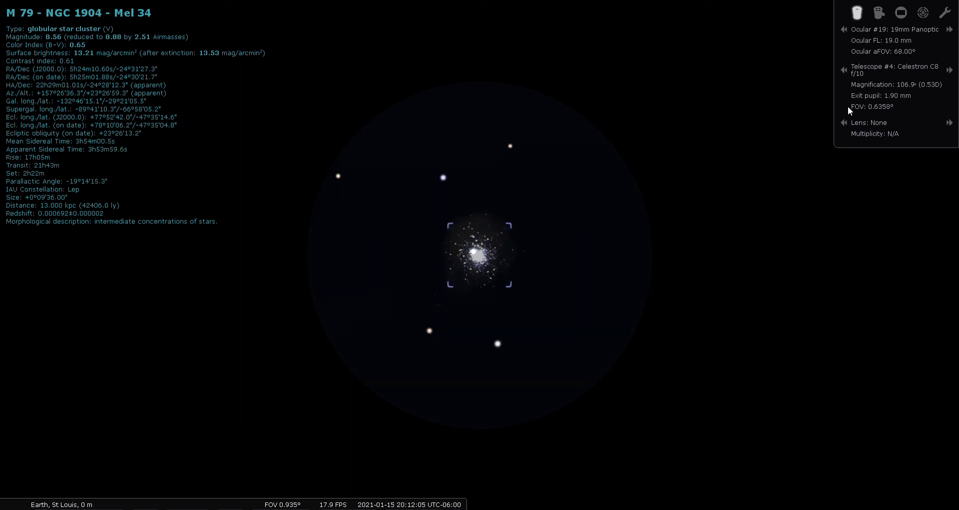
pyautogui.click(844, 30)
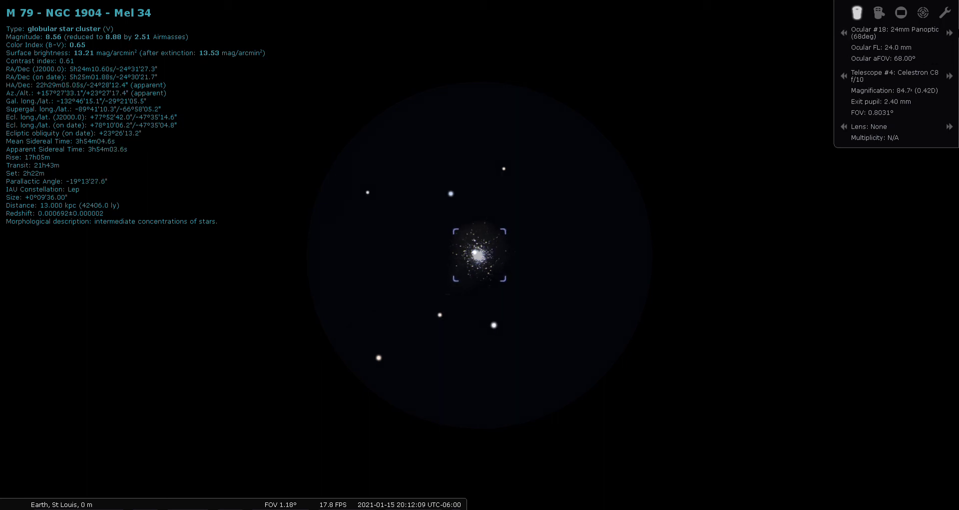
pyautogui.click(949, 32)
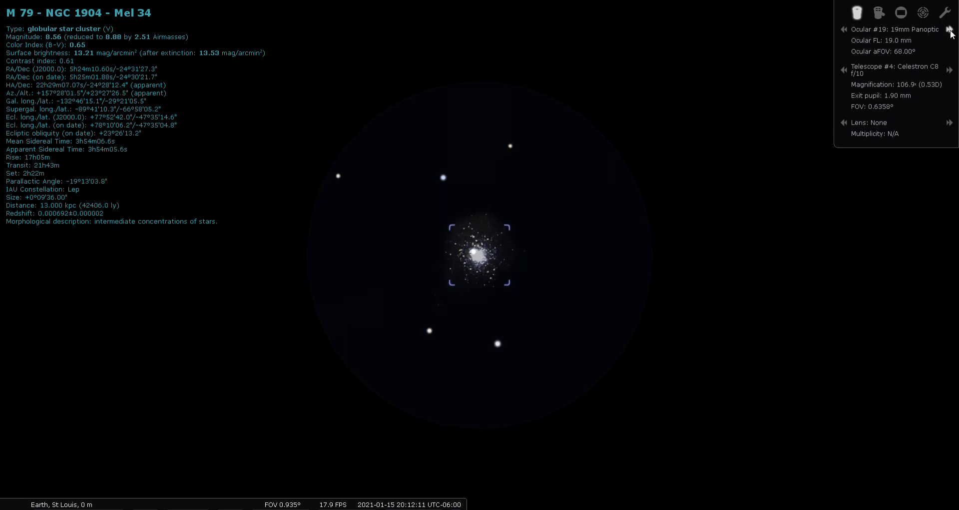
pyautogui.click(845, 32)
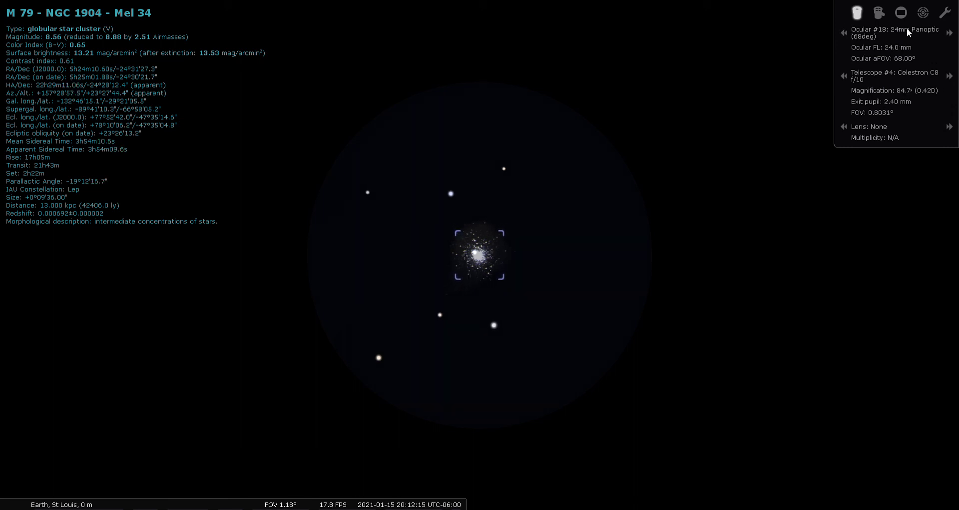
pyautogui.click(949, 32)
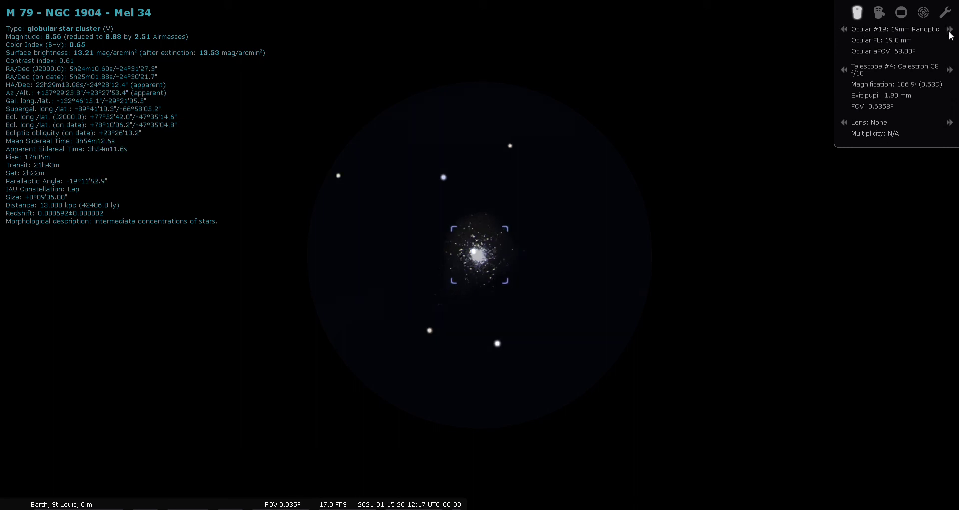
pyautogui.click(844, 30)
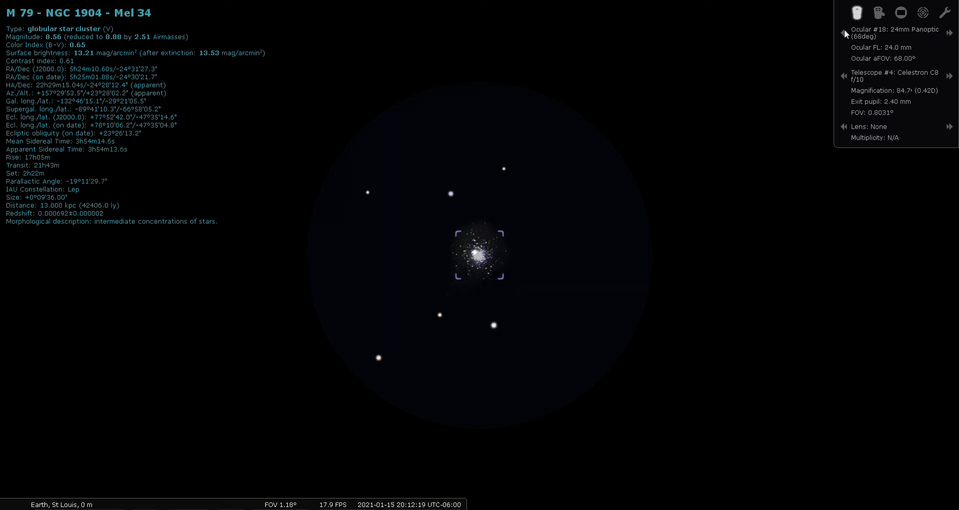
pyautogui.click(949, 32)
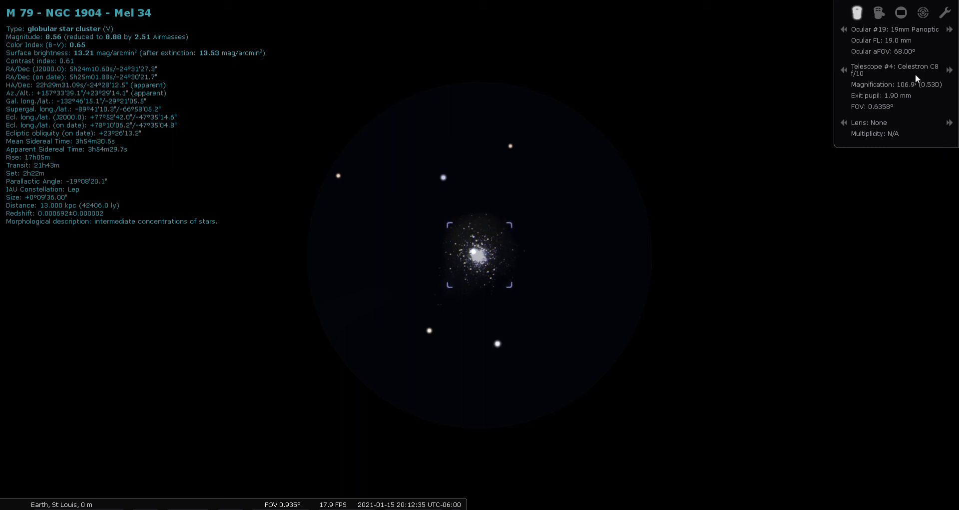
pyautogui.click(845, 30)
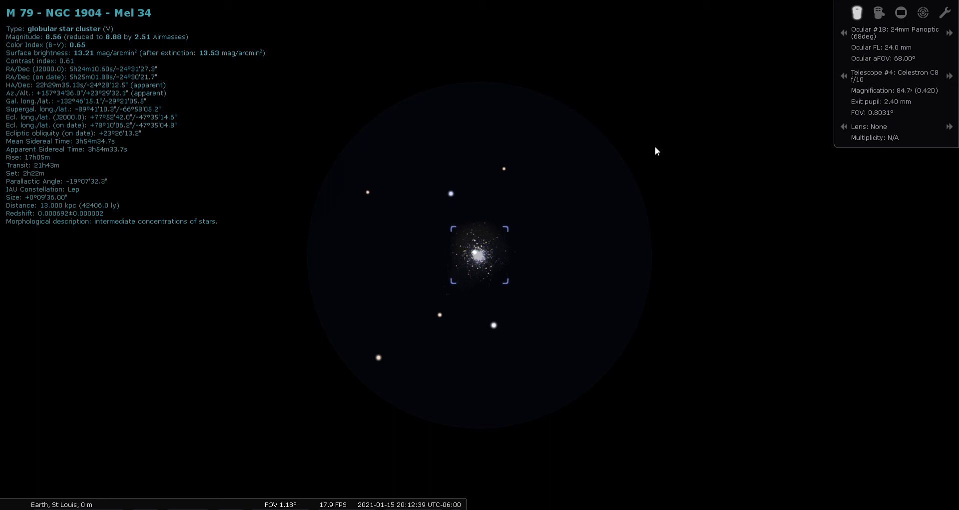
pyautogui.click(950, 33)
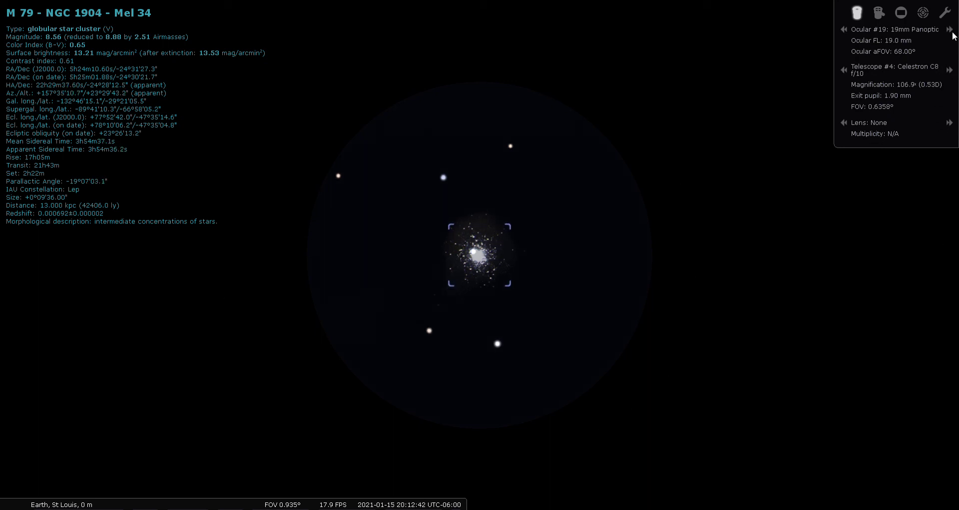
pyautogui.click(844, 30)
pyautogui.click(950, 33)
pyautogui.click(844, 29)
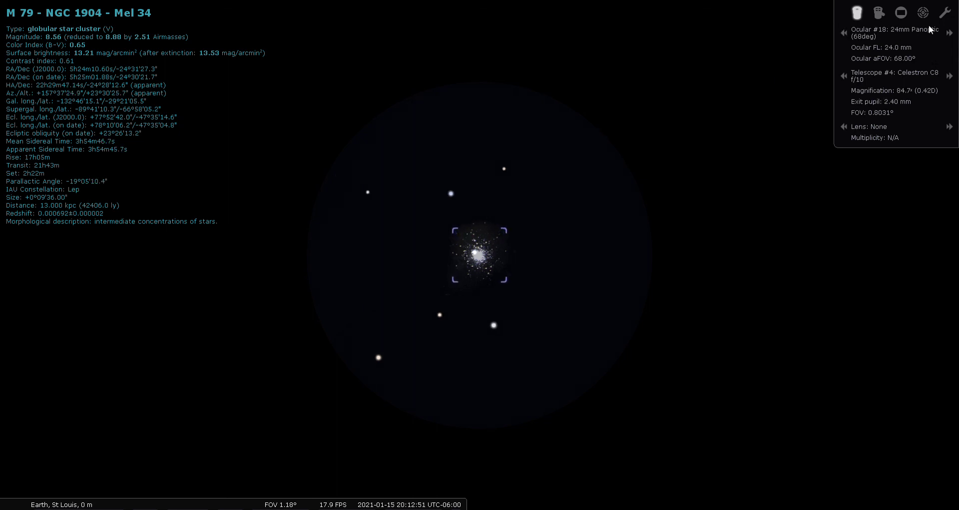
pyautogui.click(949, 33)
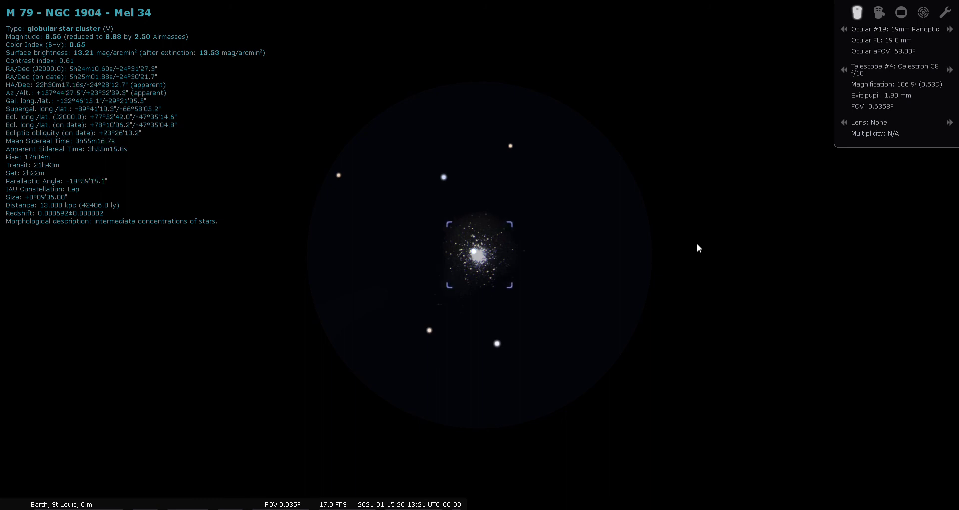
pyautogui.click(844, 30)
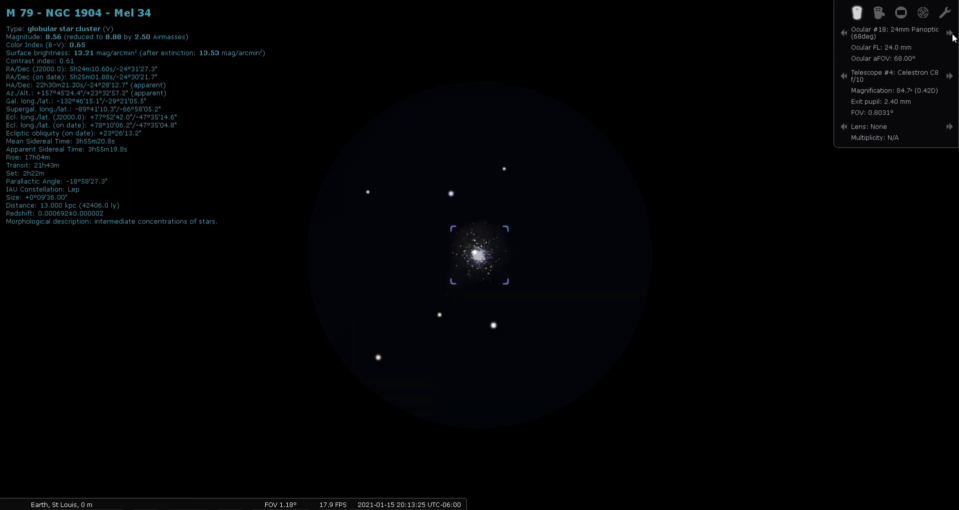
pyautogui.click(952, 35)
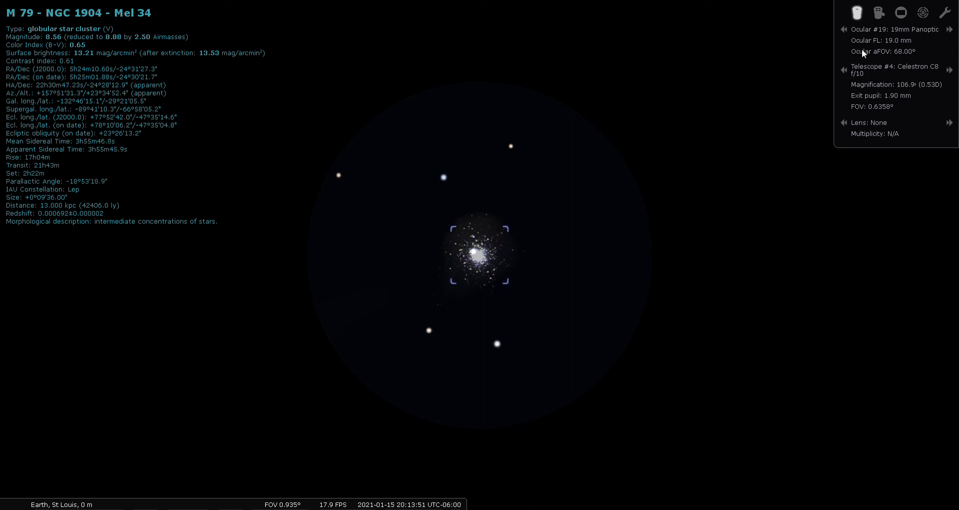
pyautogui.click(843, 30)
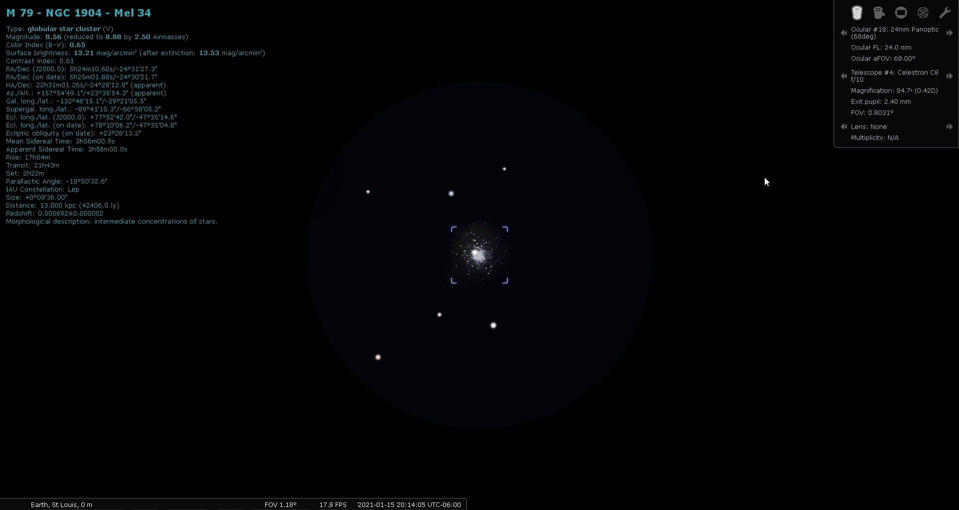
pyautogui.click(949, 33)
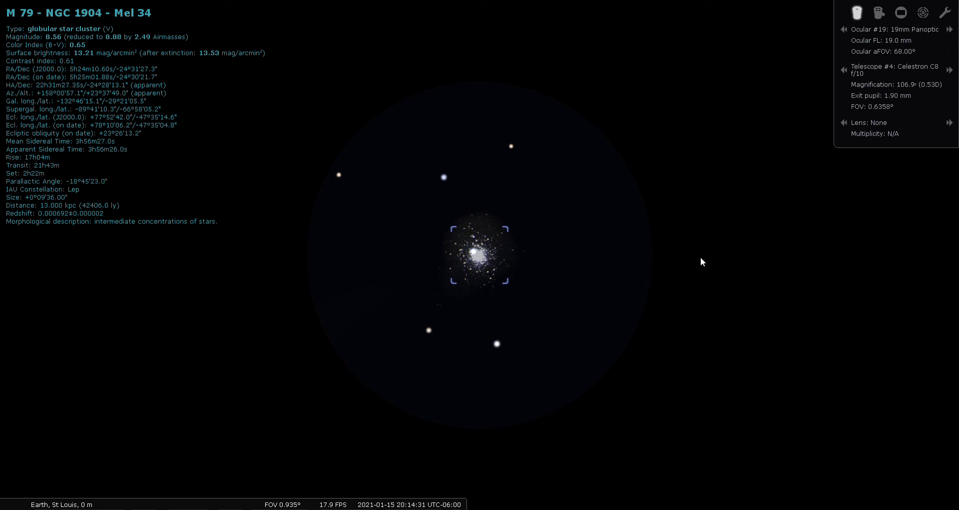
# - Leave the ocular view, return to the 60° field with M79 deselected and Telrad circles hidden, and show the cardinal points
pyautogui.click(922, 12)
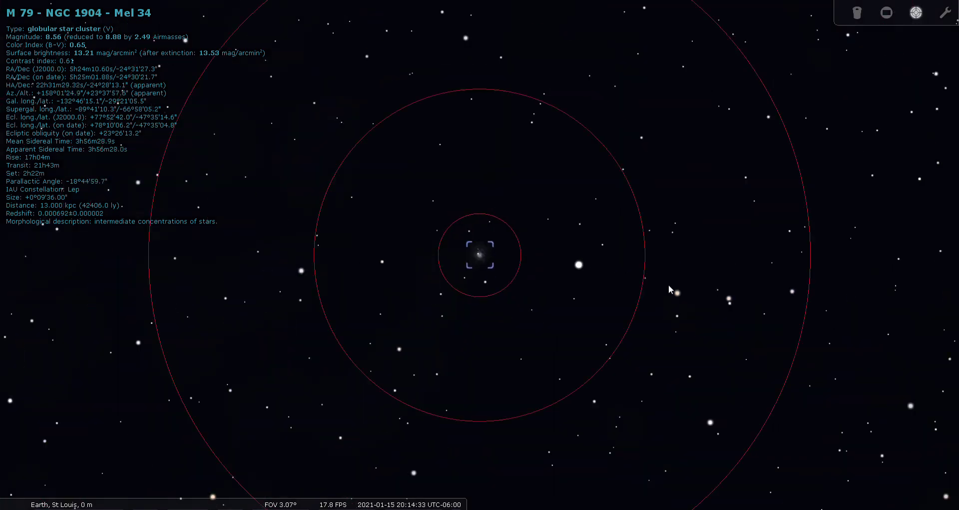
pyautogui.press('\\')
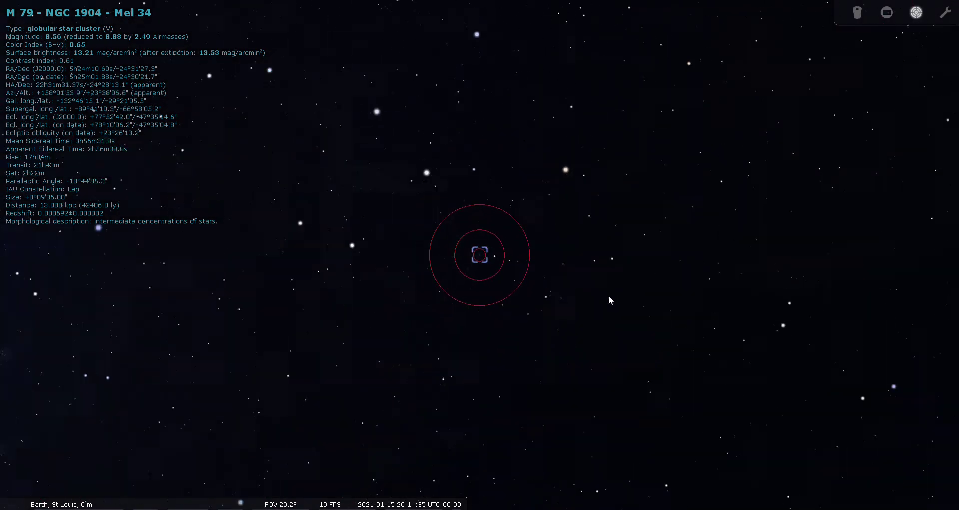
pyautogui.rightClick(591, 294)
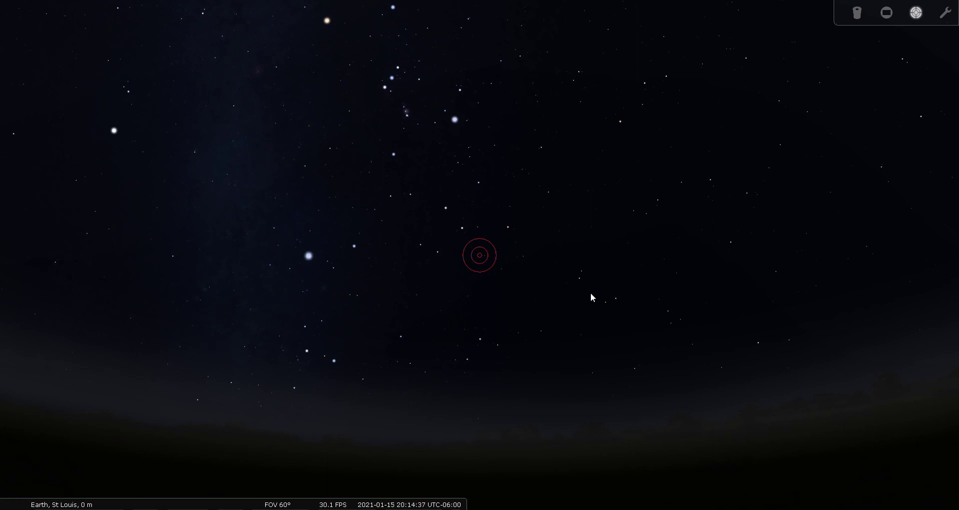
pyautogui.press('q')
pyautogui.click(920, 14)
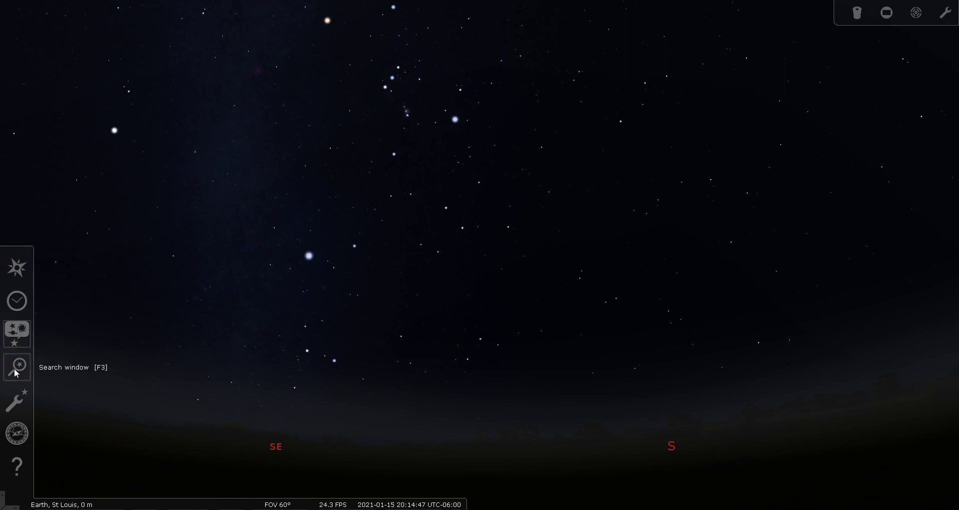
# - Find NGC 2017 with the object search and centre the sky on it
pyautogui.click(15, 365)
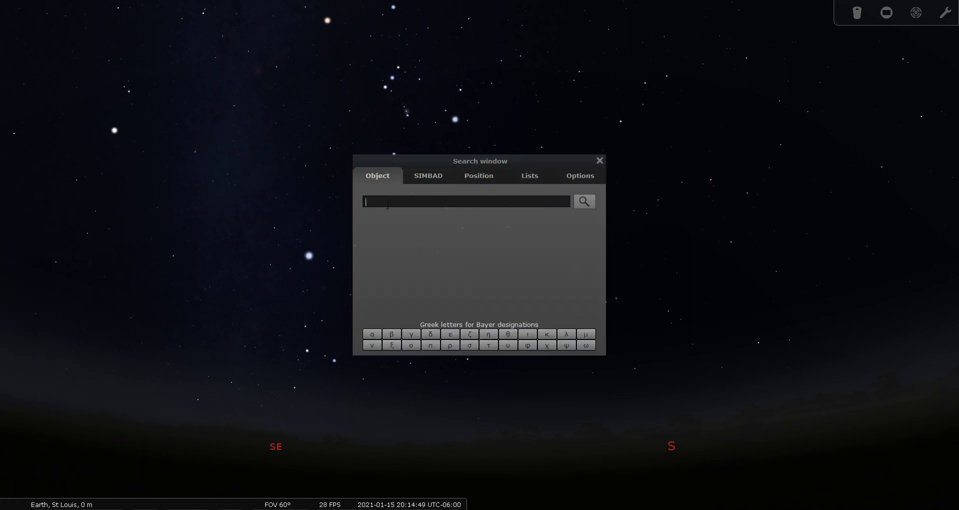
pyautogui.write('ngc2017')
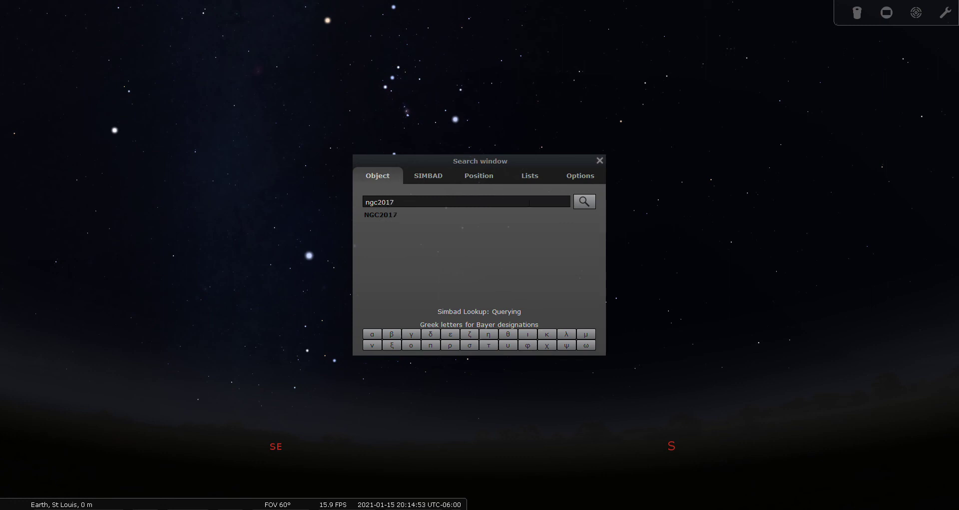
pyautogui.click(582, 203)
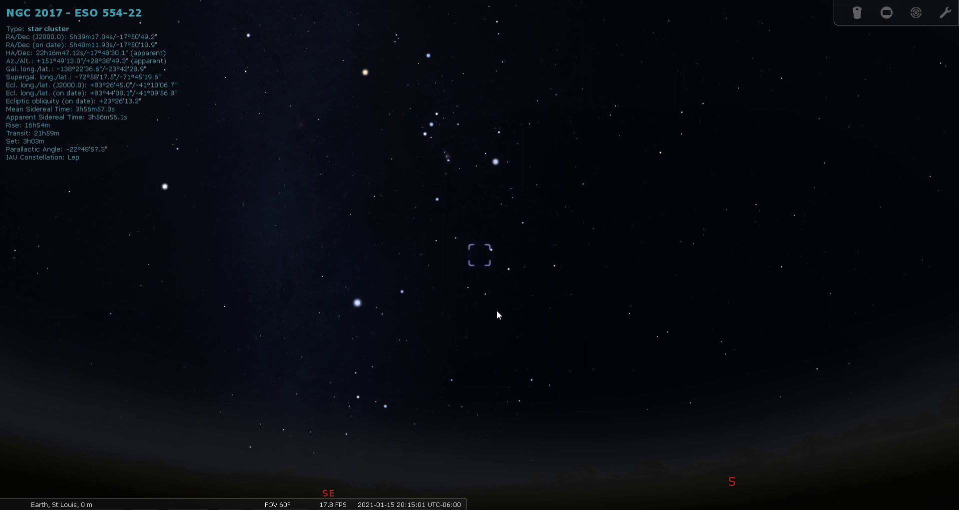
# - Frame NGC 2017 with the Telrad circles in a 5.73° field and examine it through the 19mm Panoptic on the Celestron C8
pyautogui.click(916, 15)
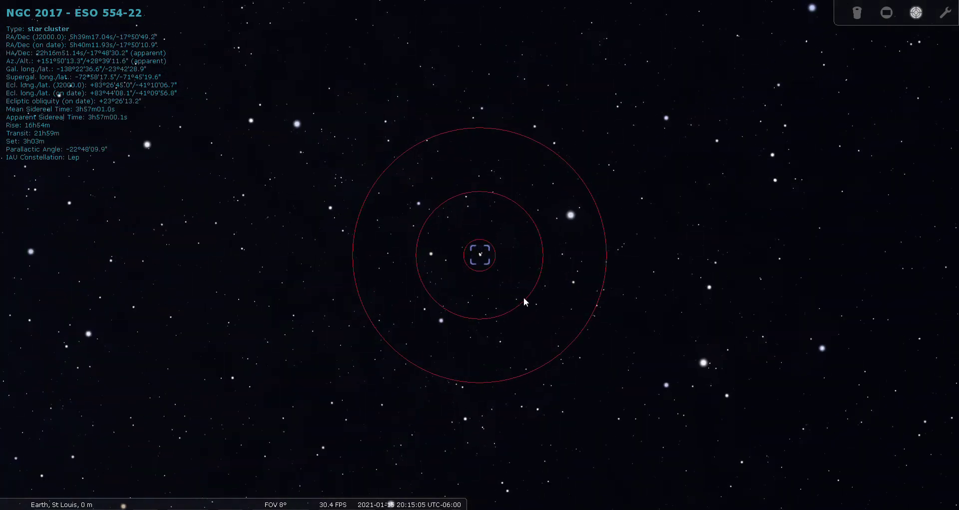
pyautogui.scroll(2, 523, 297)
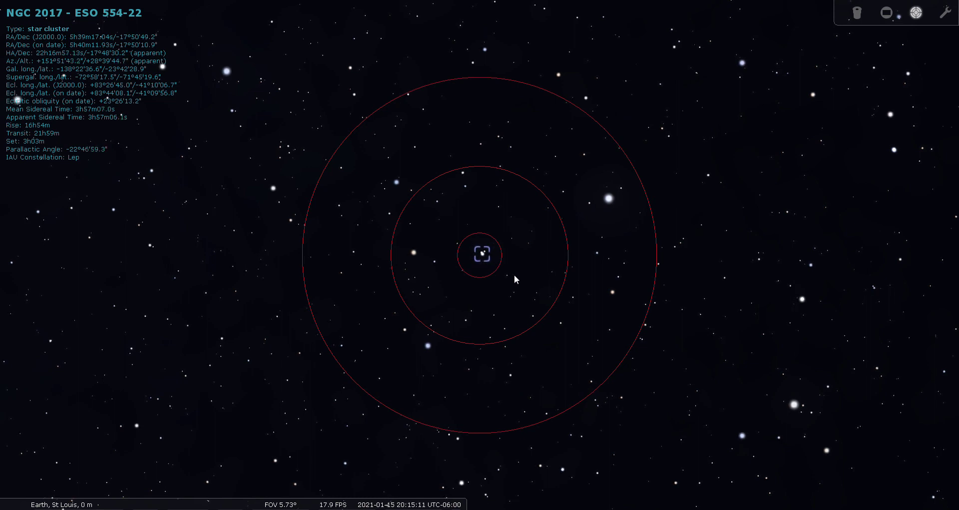
pyautogui.click(858, 13)
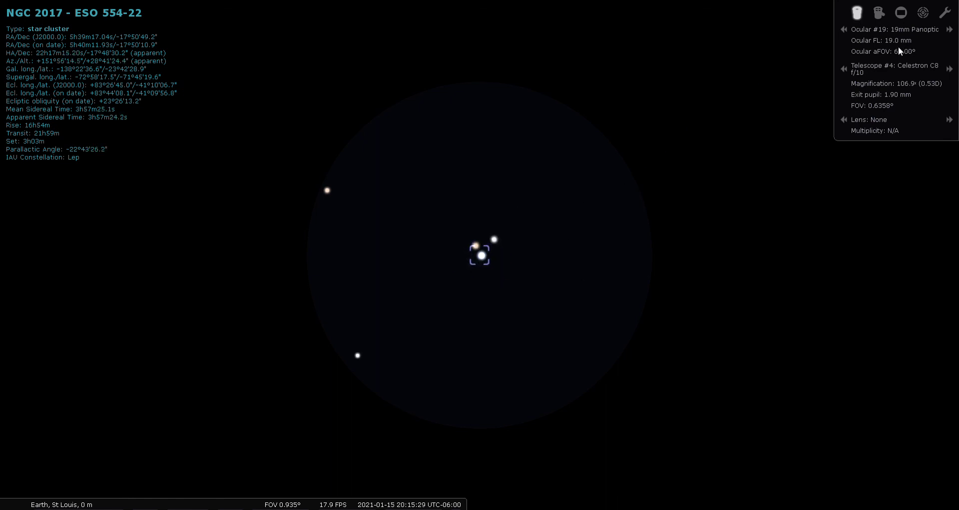
pyautogui.click(857, 13)
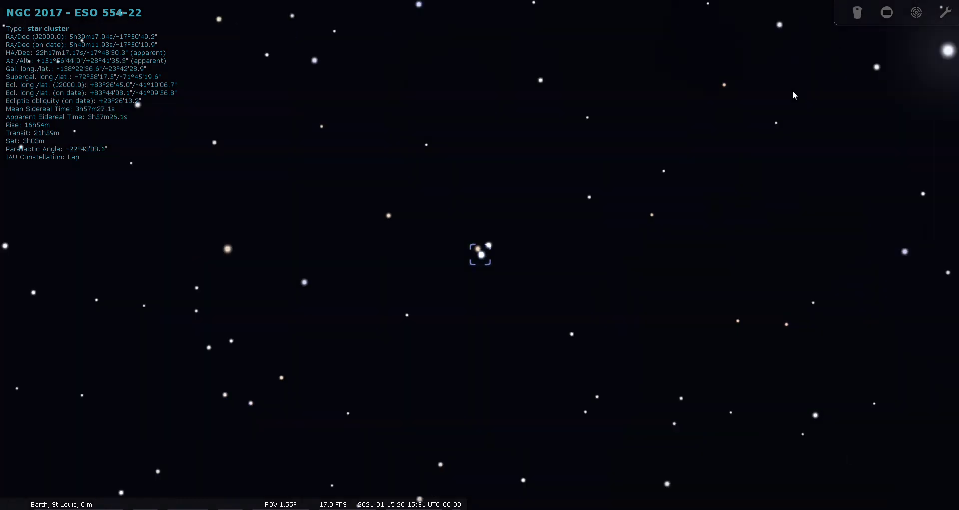
# - Restore the 60° field of view, deselect NGC 2017 and leave the Telrad circles hidden
pyautogui.click(916, 13)
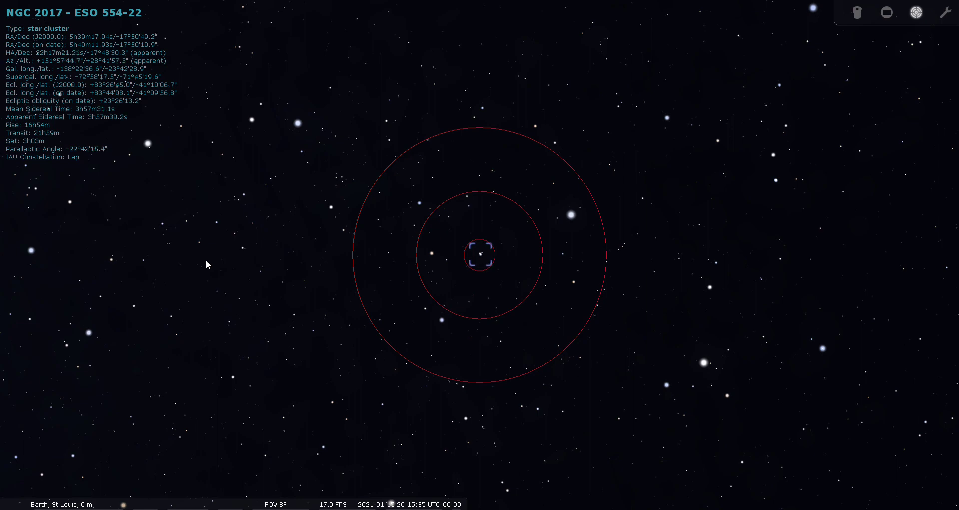
pyautogui.press('\\')
pyautogui.rightClick(264, 278)
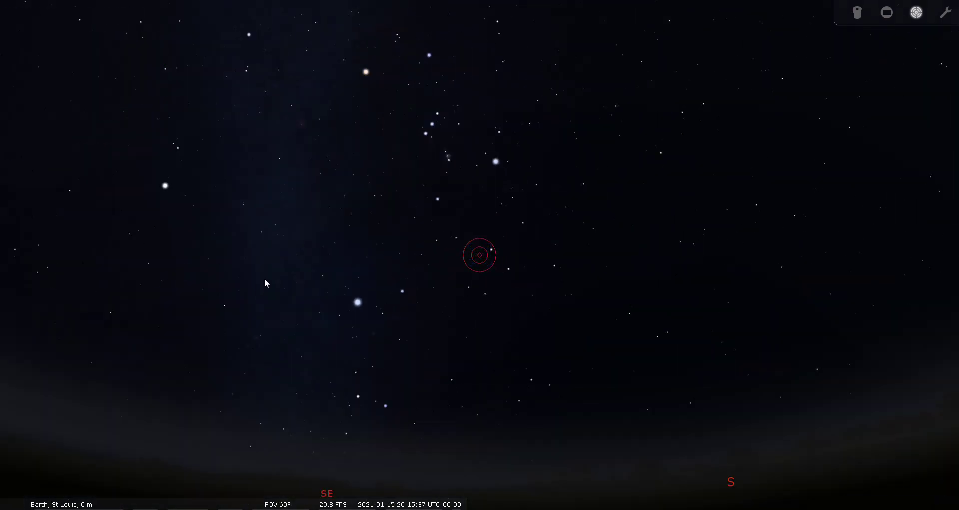
pyautogui.click(916, 13)
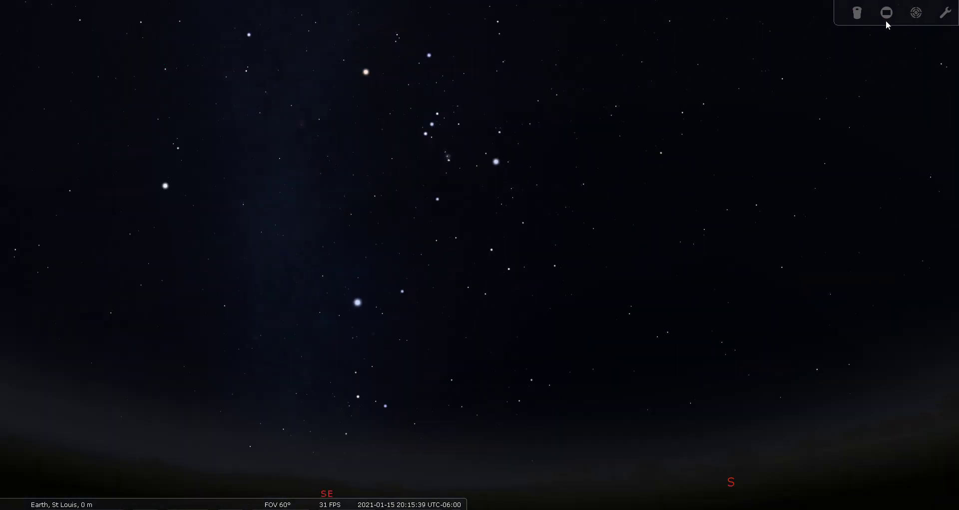